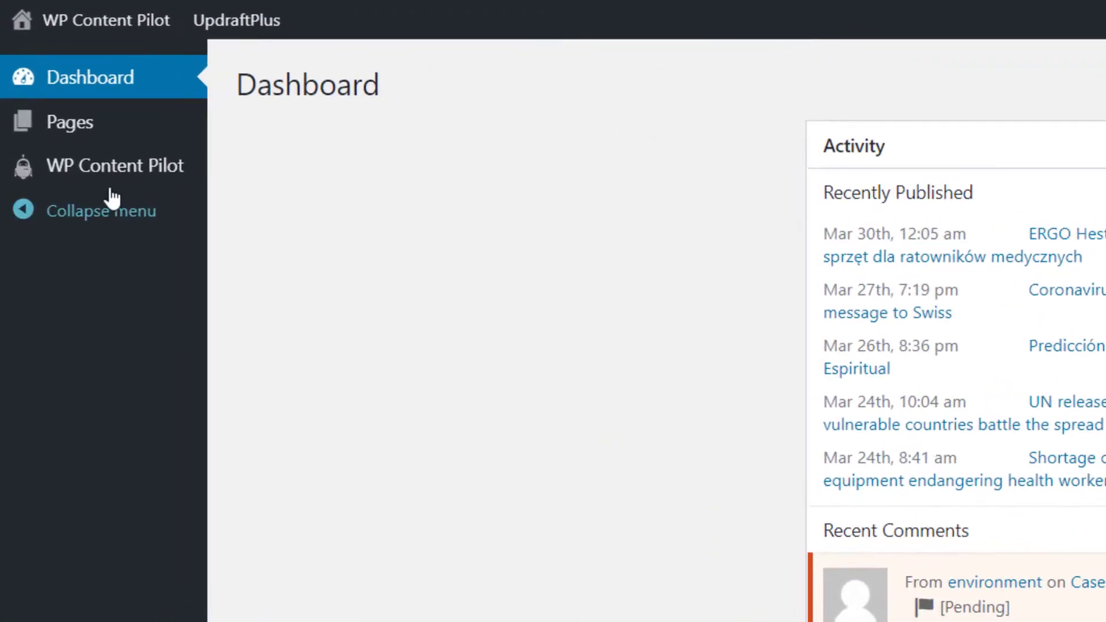
- Open the Ebay Settings section of the WP Content Pilot settings
mouse_move(71, 187)
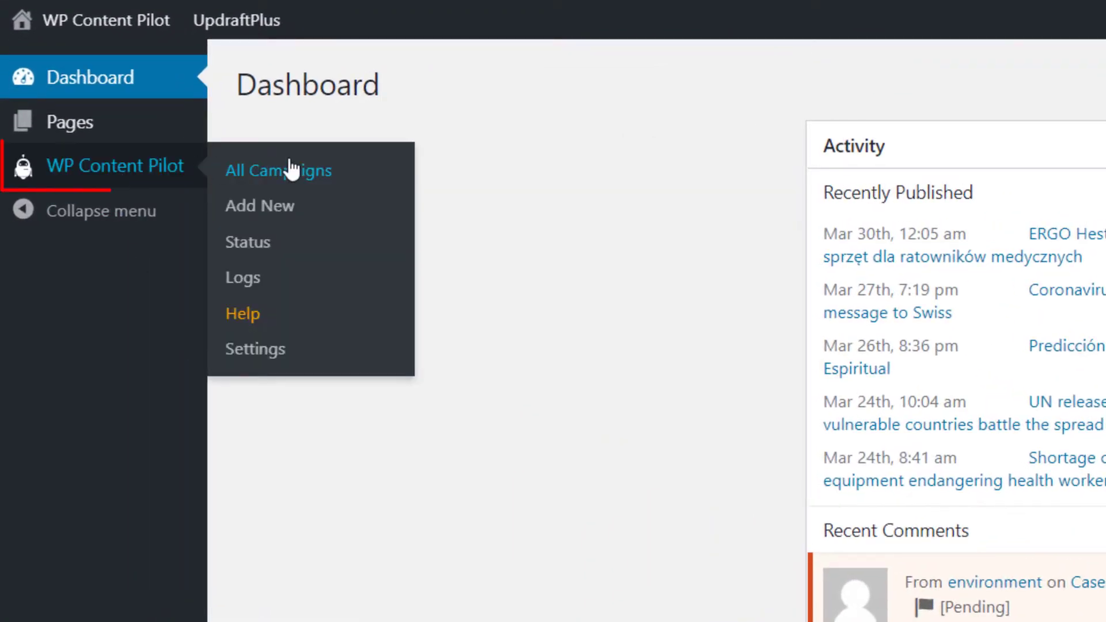
click(257, 354)
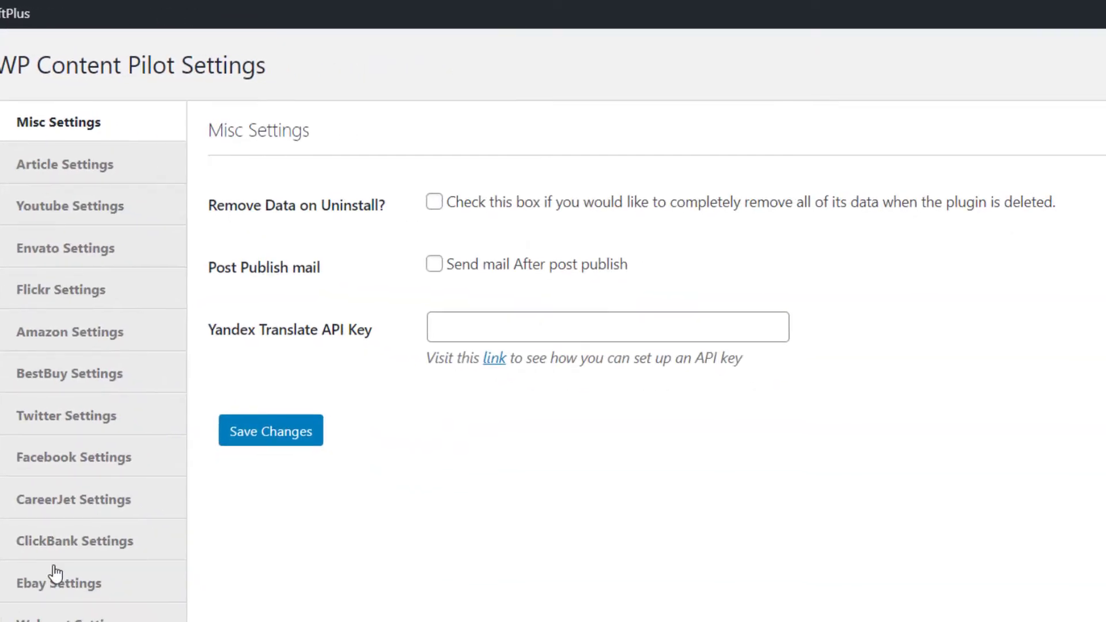
click(63, 475)
scroll(299, 195, up, 1)
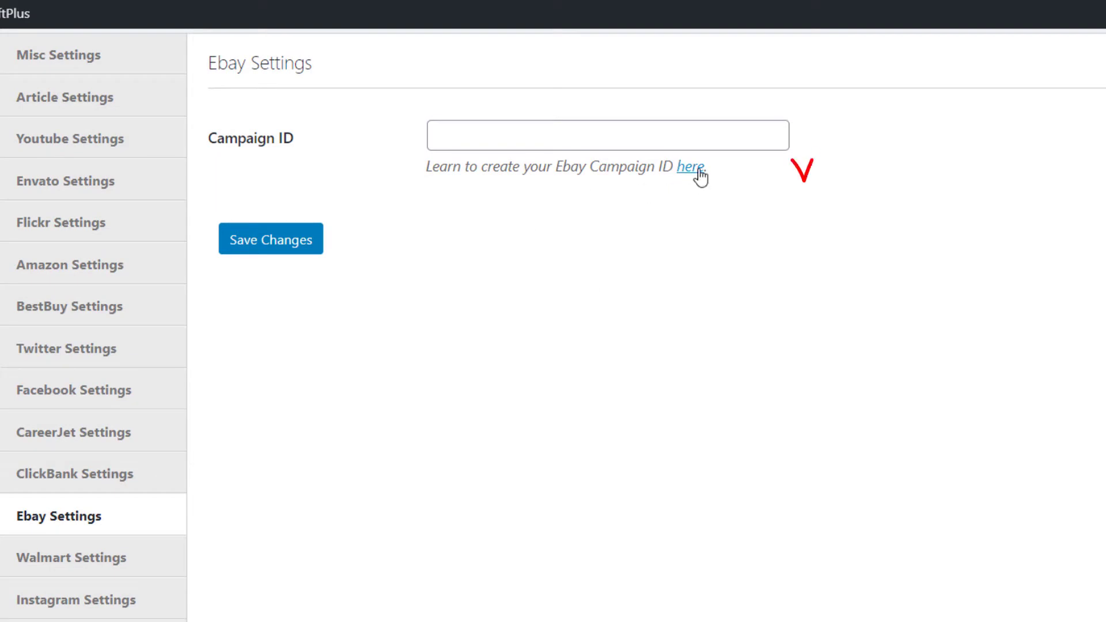
- Open the guide on creating an Ebay Campaign ID and skim its instructions for joining the eBay partner network
click(698, 171)
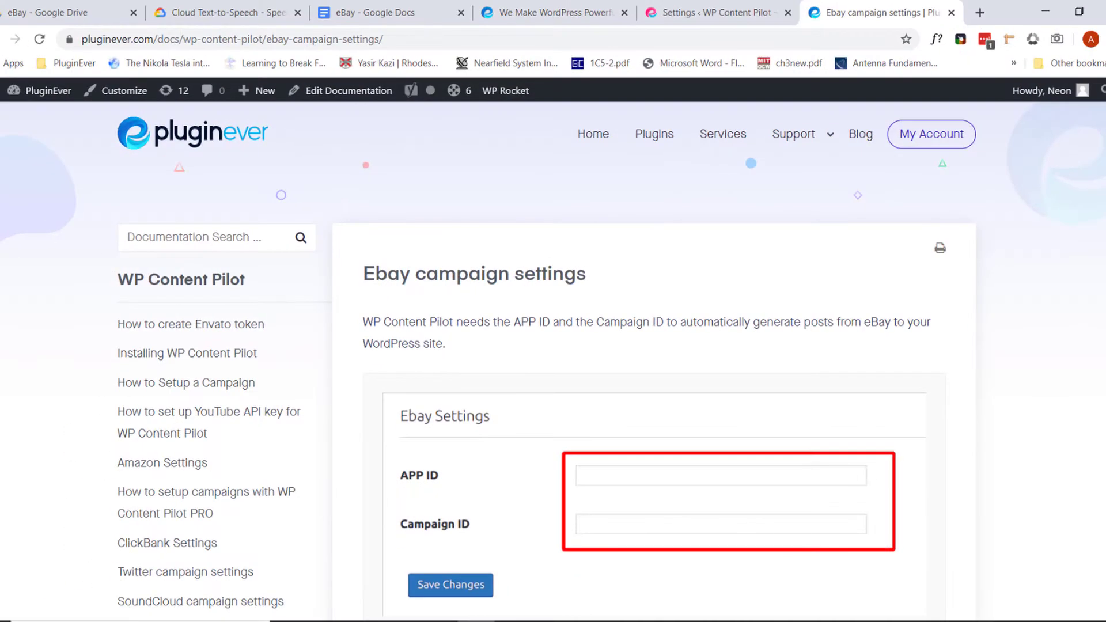
scroll(653, 360, down, 8)
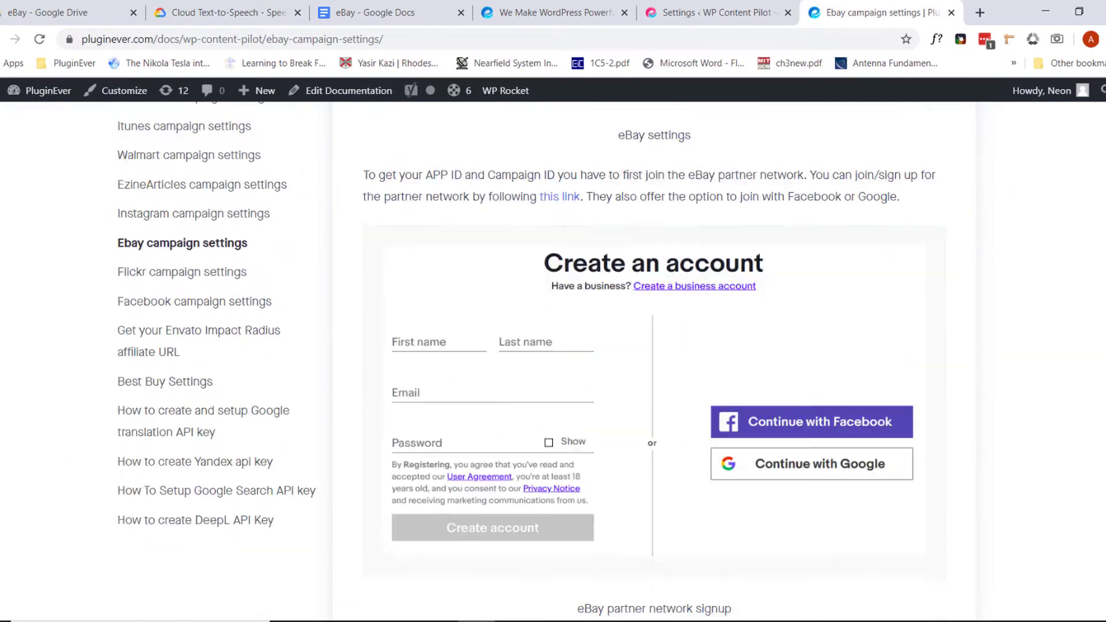
scroll(653, 345, down, 12)
scroll(654, 346, up, 15)
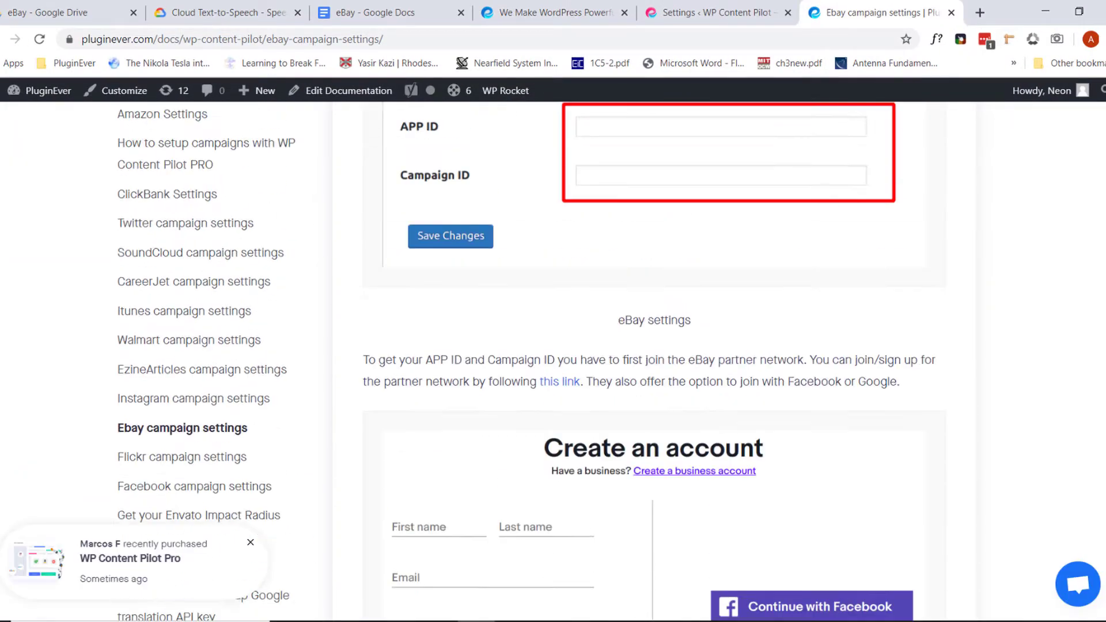
scroll(747, 499, up, 4)
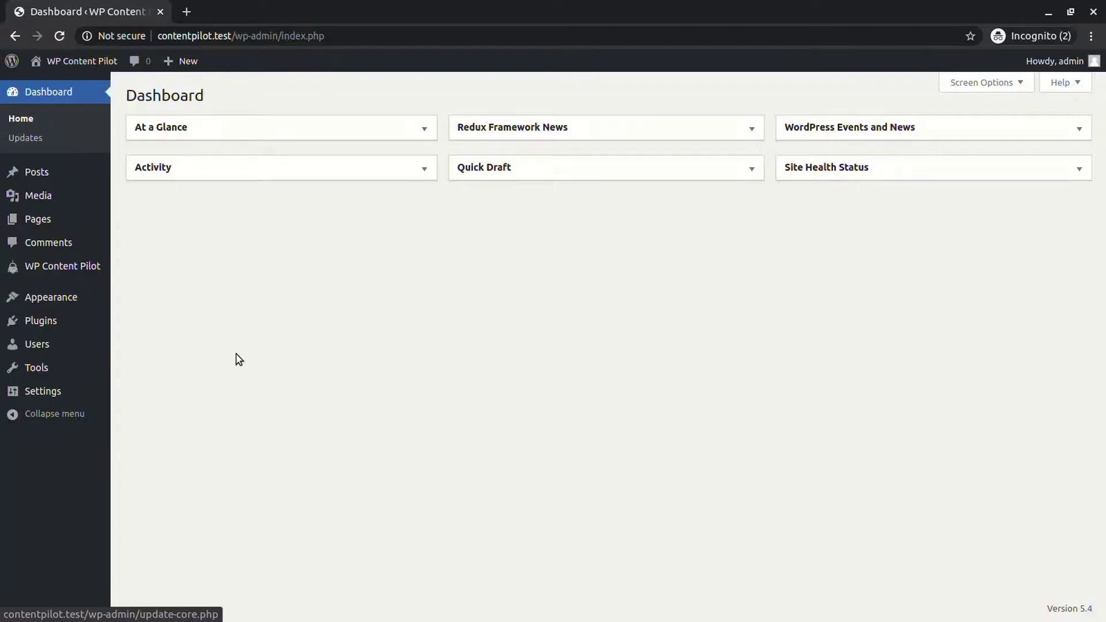
- Create a new WP Content Pilot campaign of the eBay type and title it "eBay"
mouse_move(63, 269)
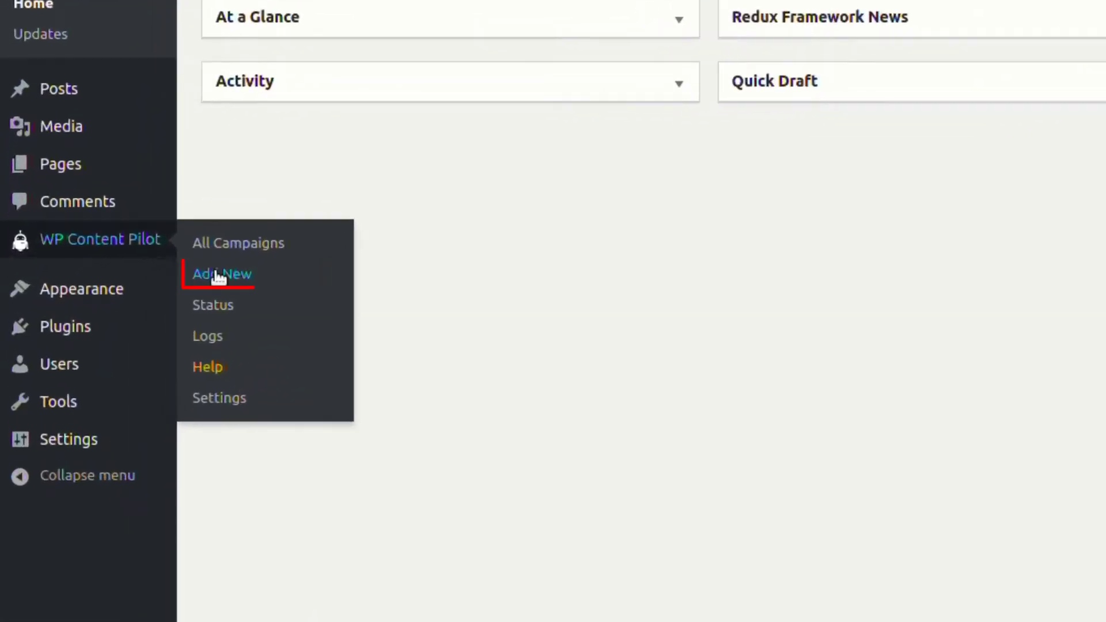
click(145, 286)
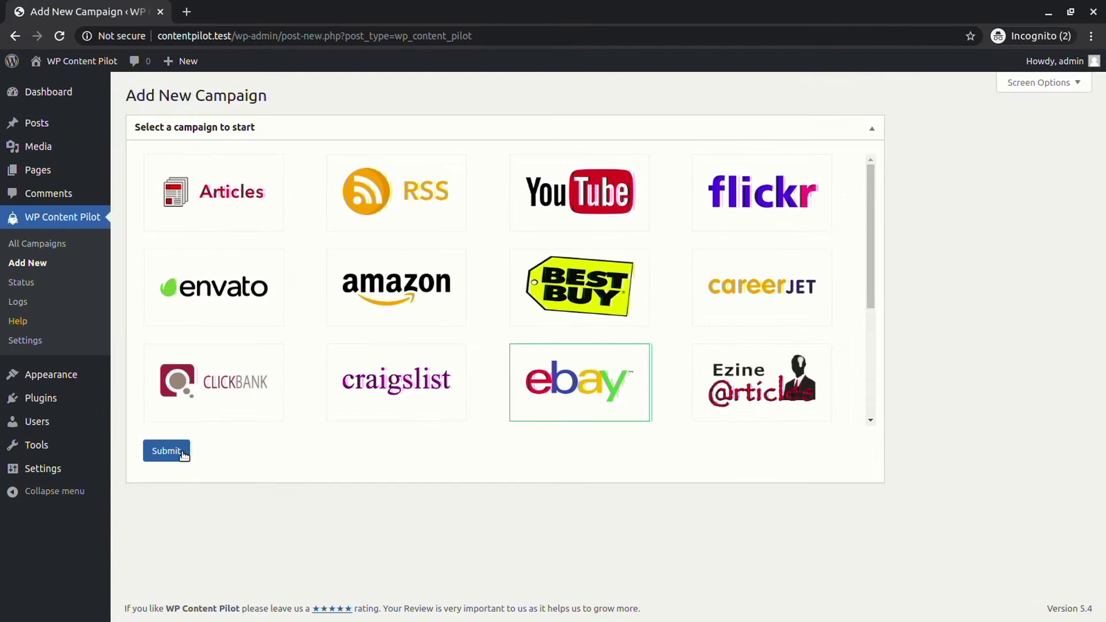
click(184, 454)
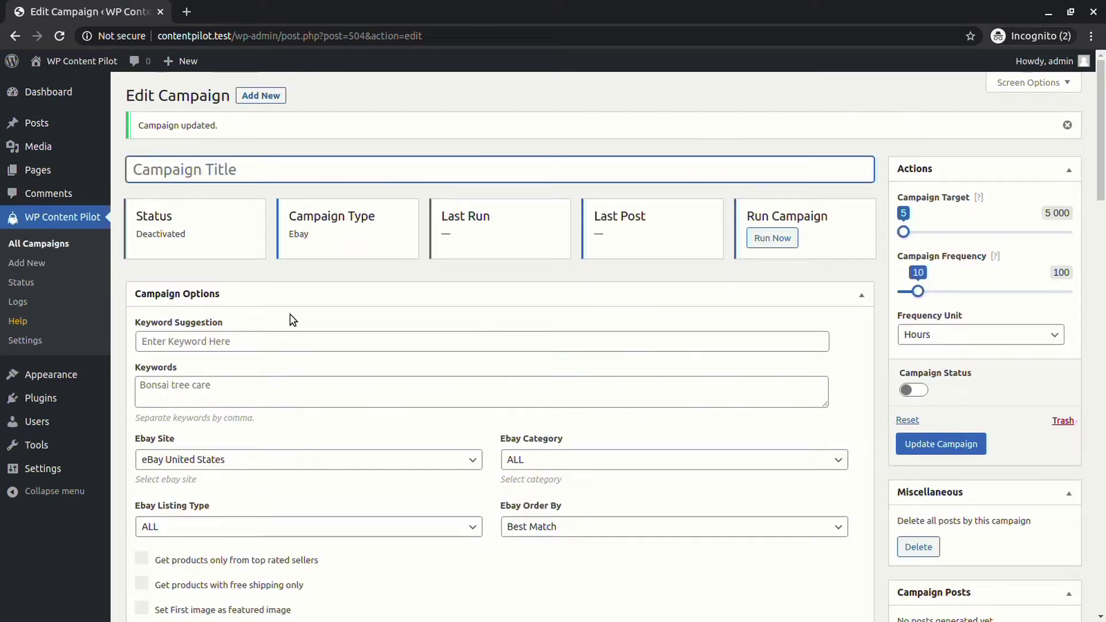
text(eBay)
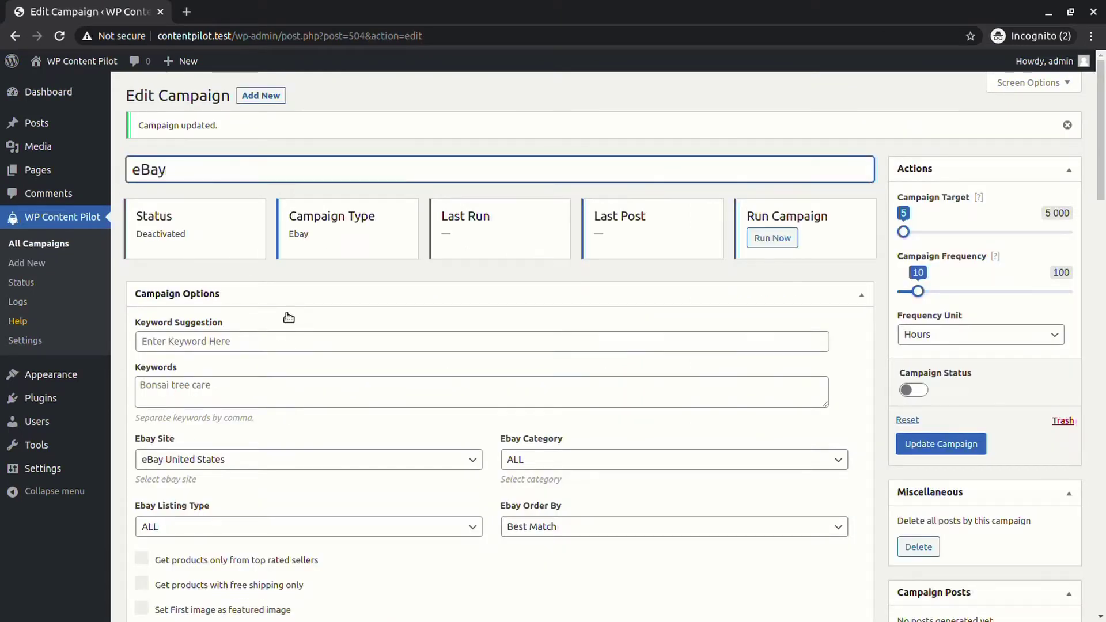
click(323, 269)
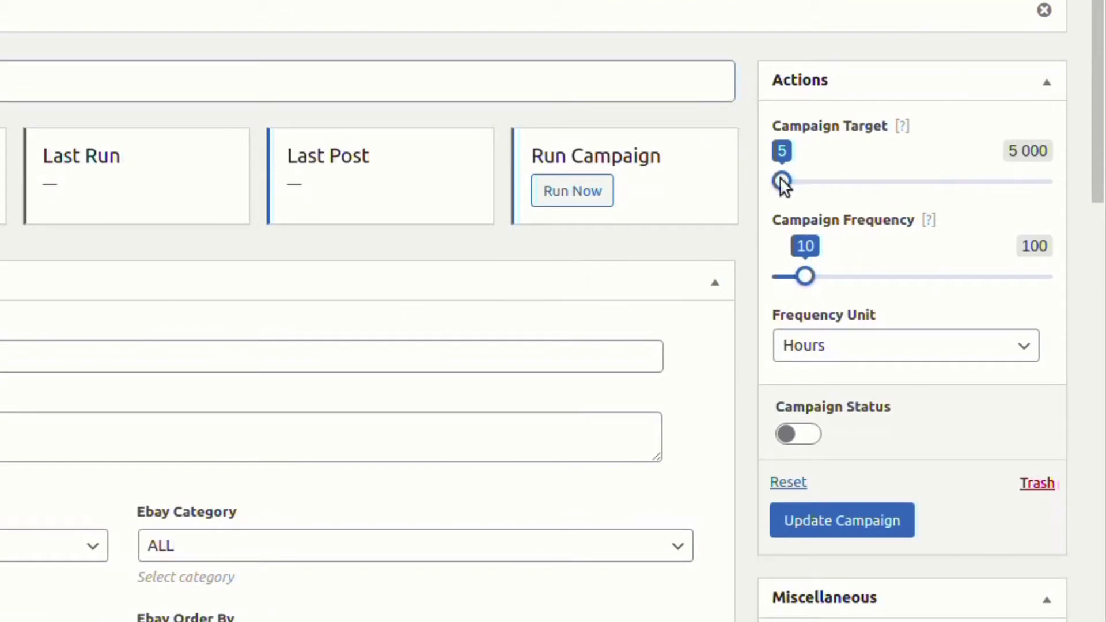
- Set the campaign target to 25 and the frequency to 10 minutes, and switch the campaign status on
click(784, 182)
mouse_move(803, 280)
mouse_down()
mouse_move(785, 288)
mouse_move(799, 285)
mouse_up()
click(826, 352)
click(811, 381)
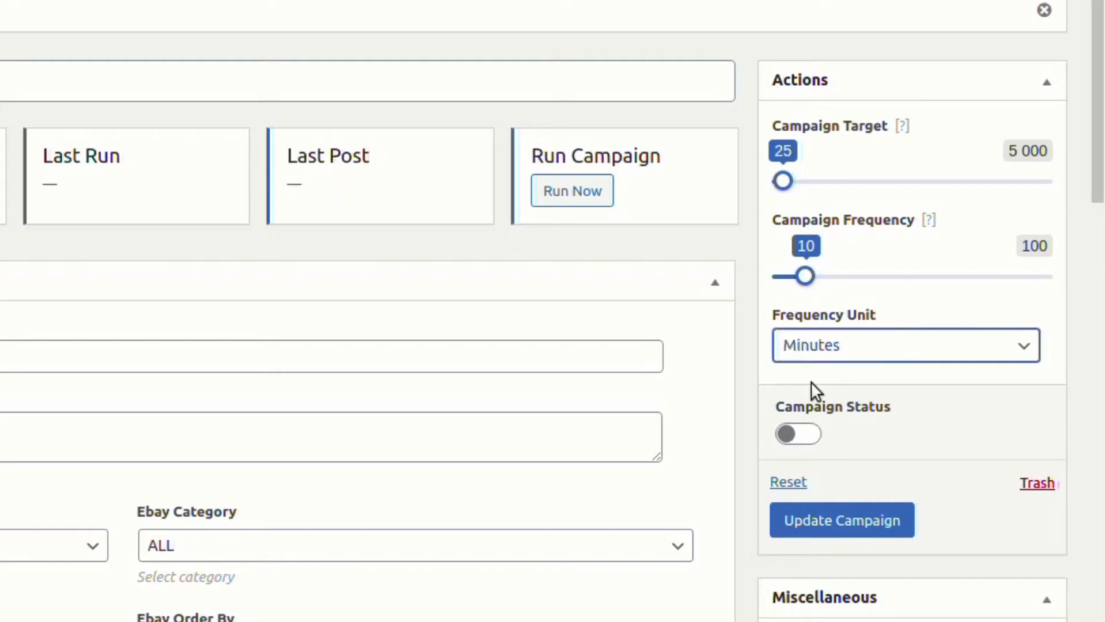
click(812, 437)
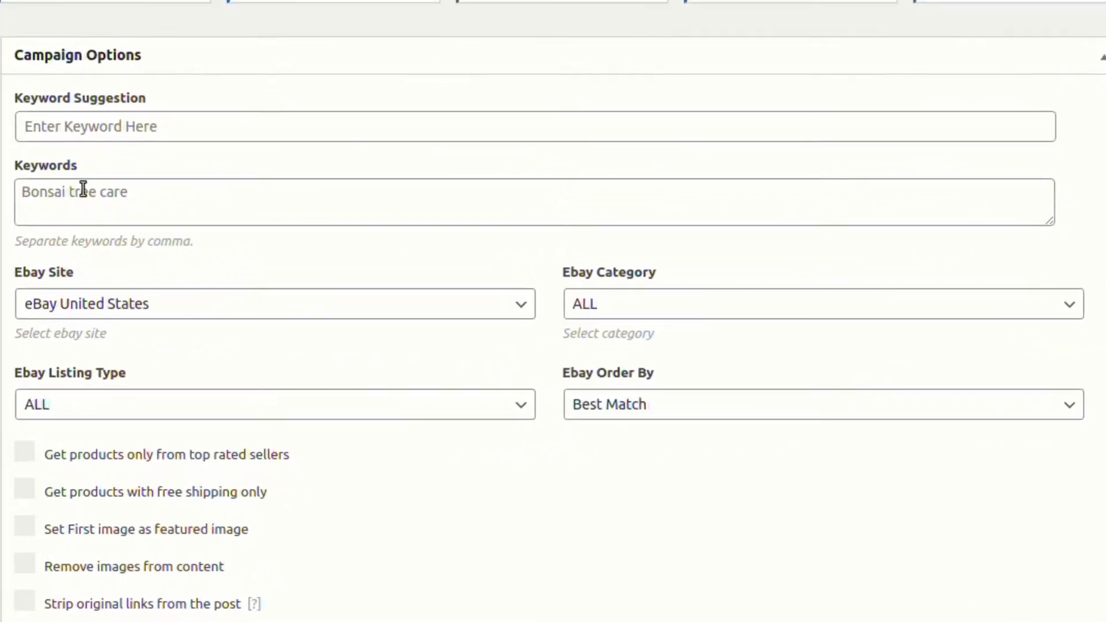
- Enter "Printers" as the campaign keyword and keep eBay United States as the Ebay site
click(183, 309)
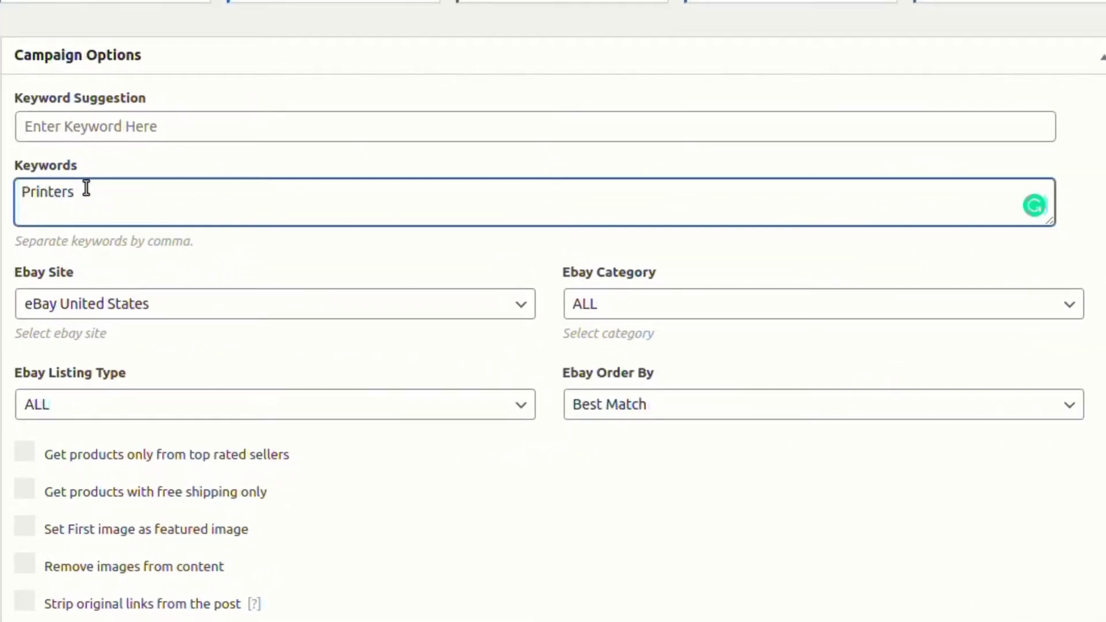
scroll(538, 274, down, 3)
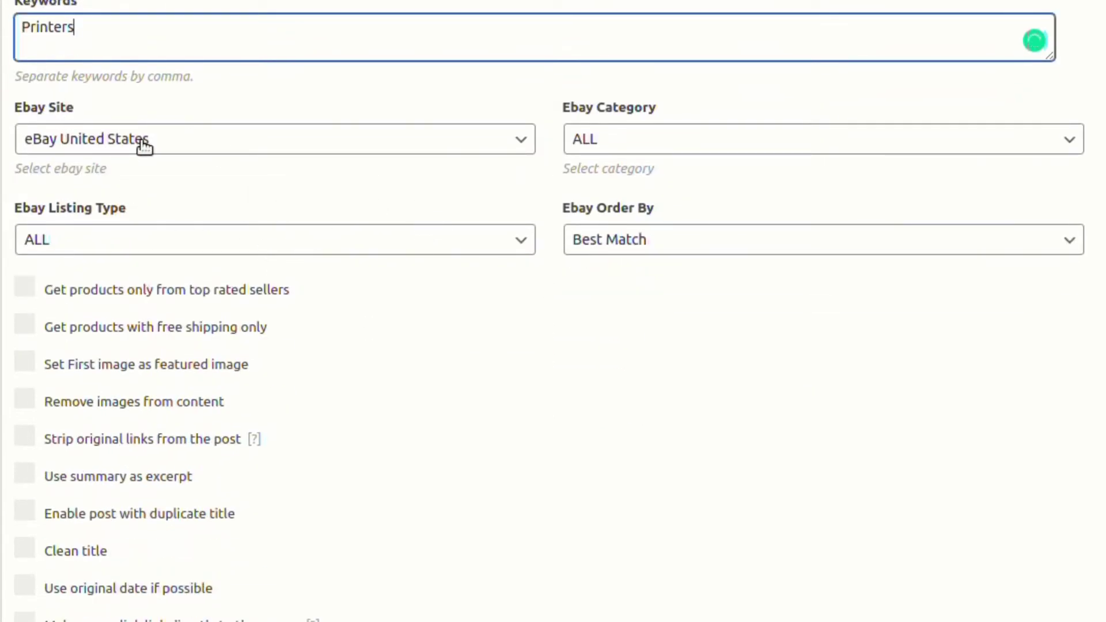
click(142, 141)
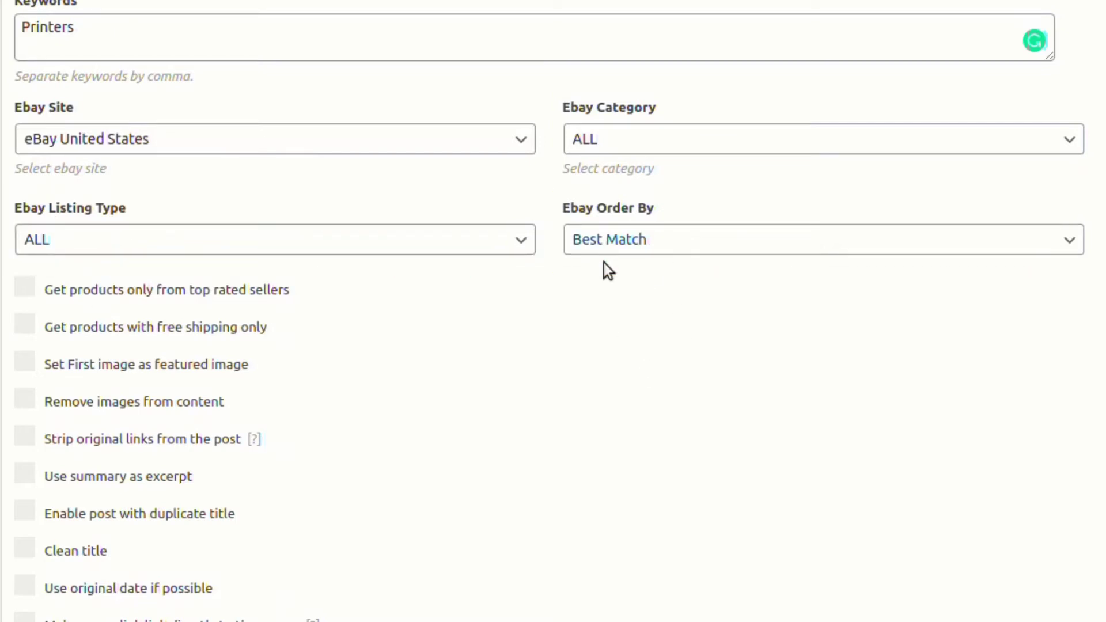
- Enable setting the first image as featured image and using the summary as excerpt in the campaign options
scroll(574, 398, down, 1)
scroll(574, 397, down, 3)
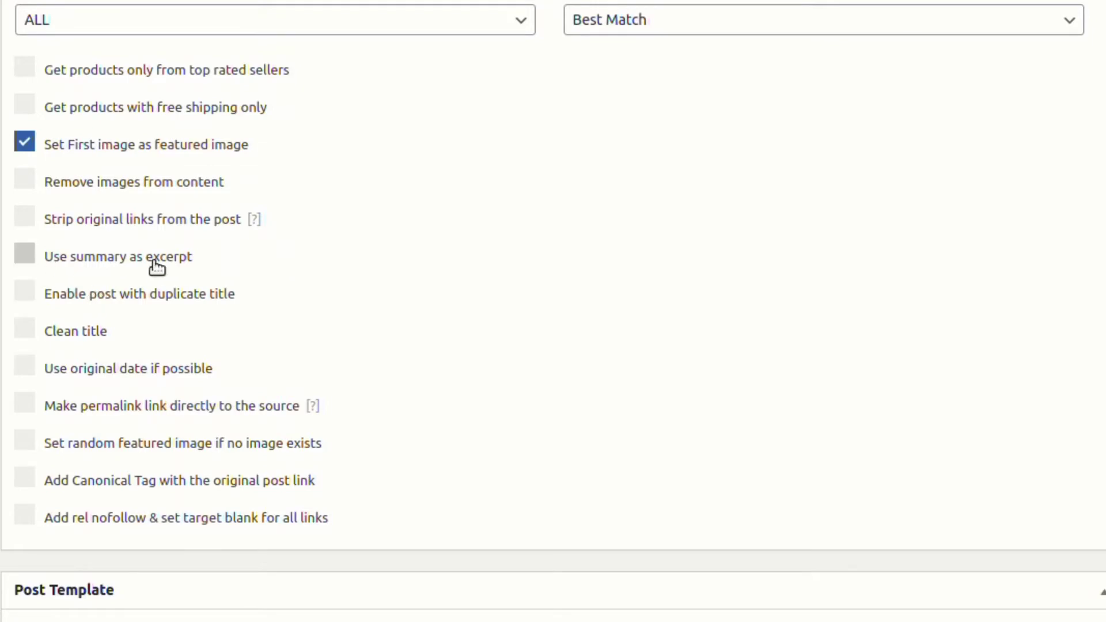
scroll(143, 332, down, 2)
scroll(142, 271, down, 2)
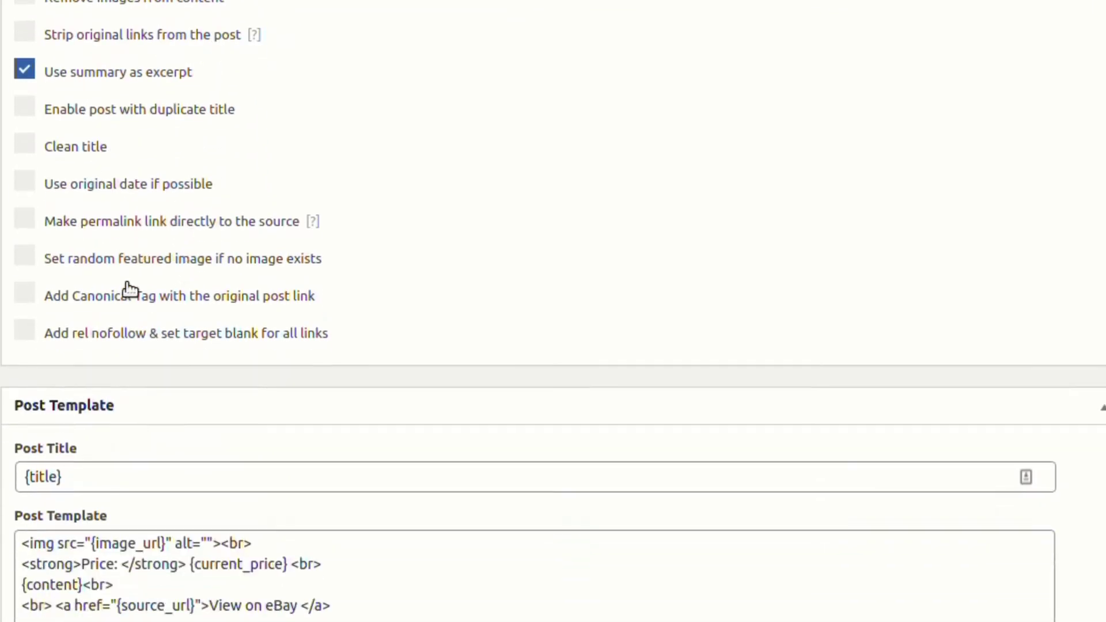
- Review the post template and its supported tags, and update the campaign and run it to generate a post
scroll(184, 278, down, 8)
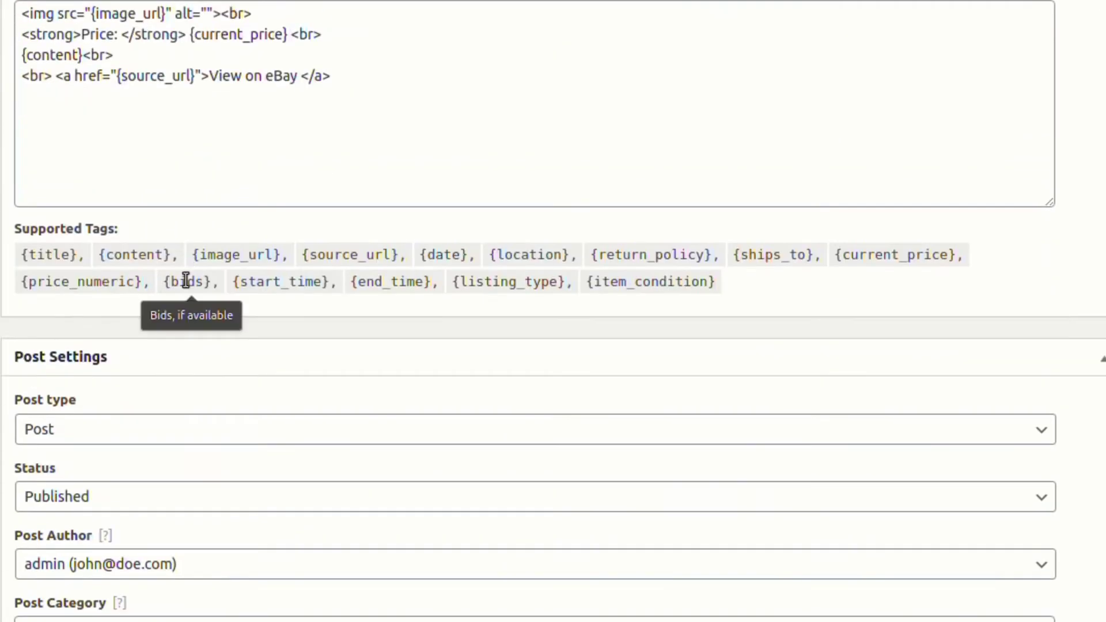
scroll(260, 369, up, 15)
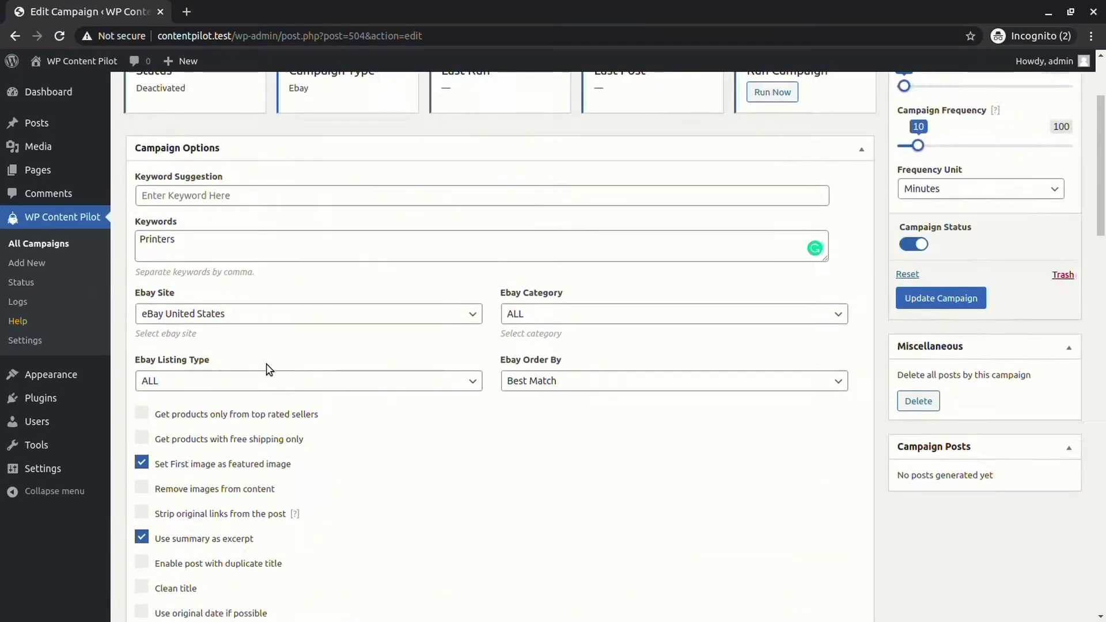
click(940, 445)
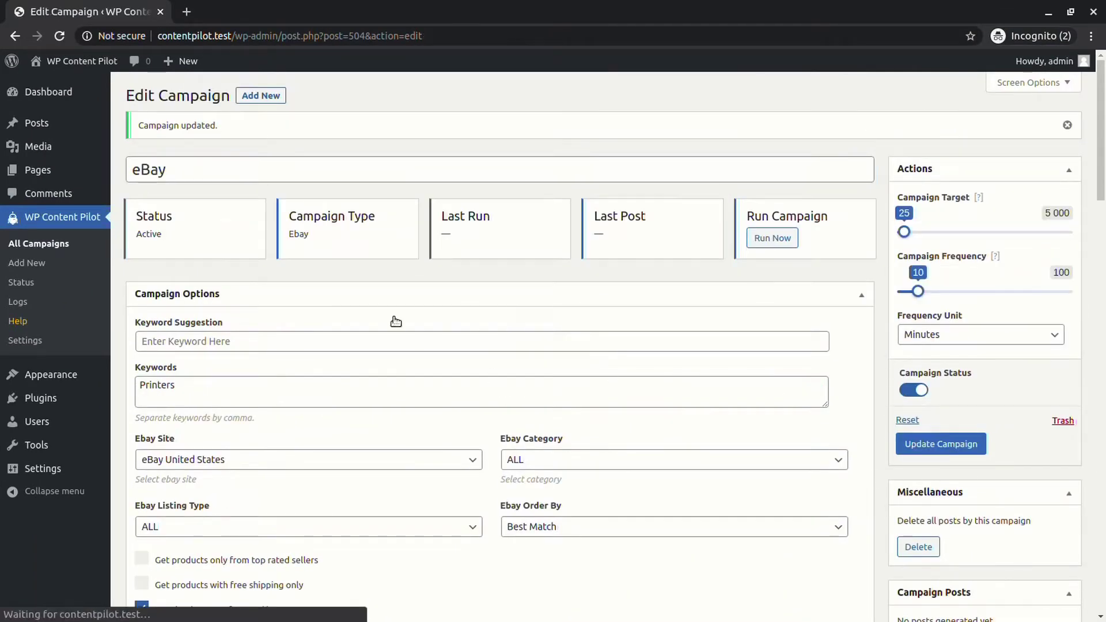
click(774, 197)
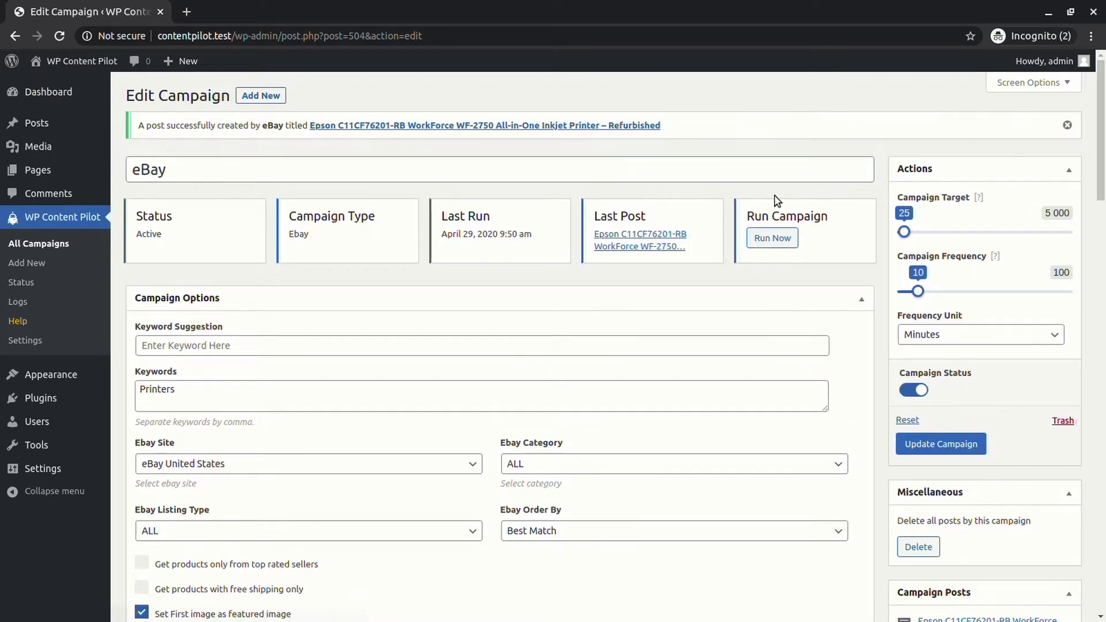
- View the generated printer post in a new tab, reading from its title through the item specifics to the eBay link
middle_click(544, 133)
click(265, 11)
scroll(313, 399, down, 5)
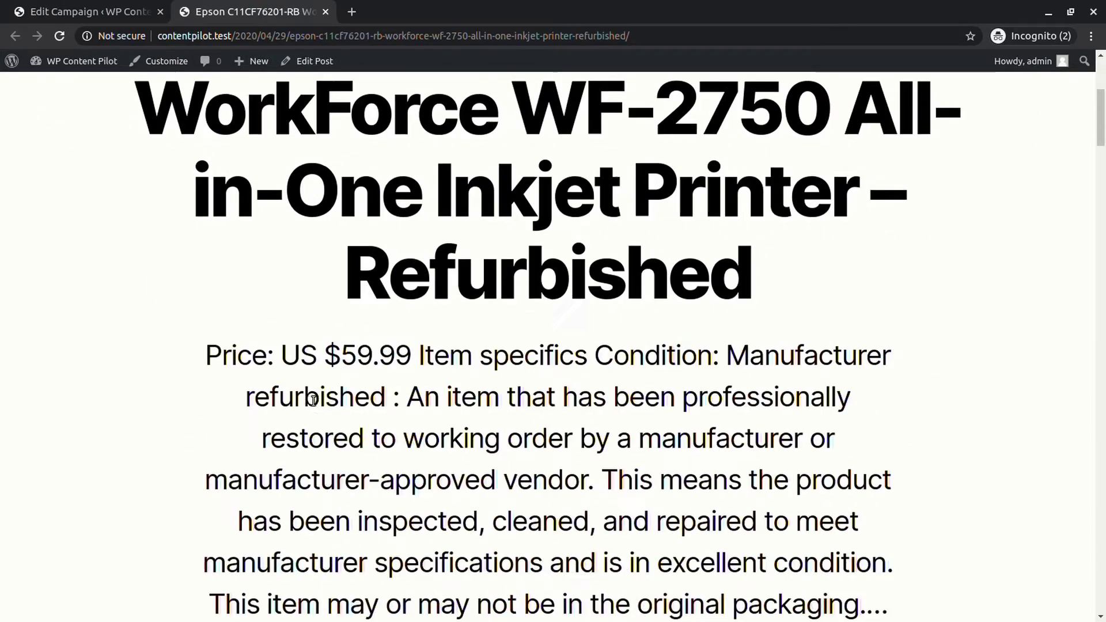
scroll(313, 400, down, 20)
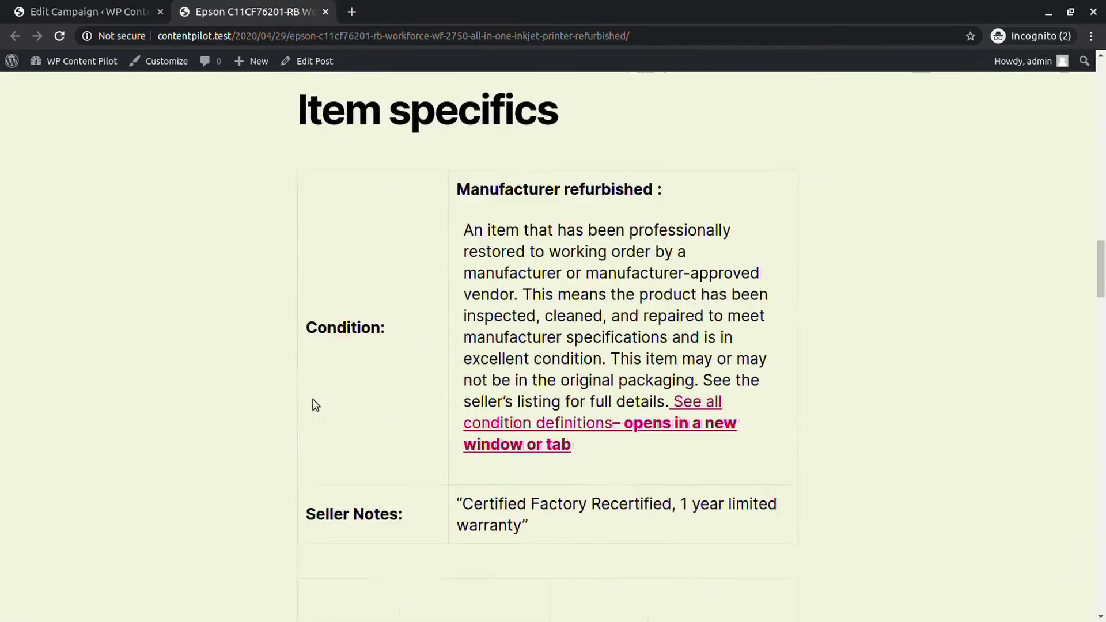
scroll(315, 404, down, 20)
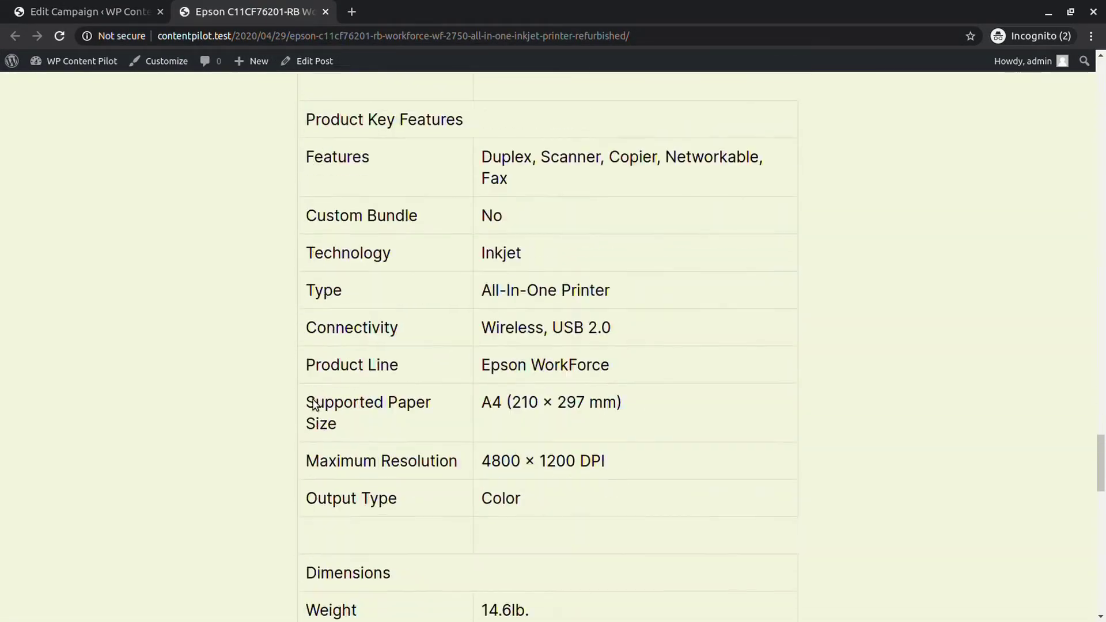
scroll(313, 403, down, 12)
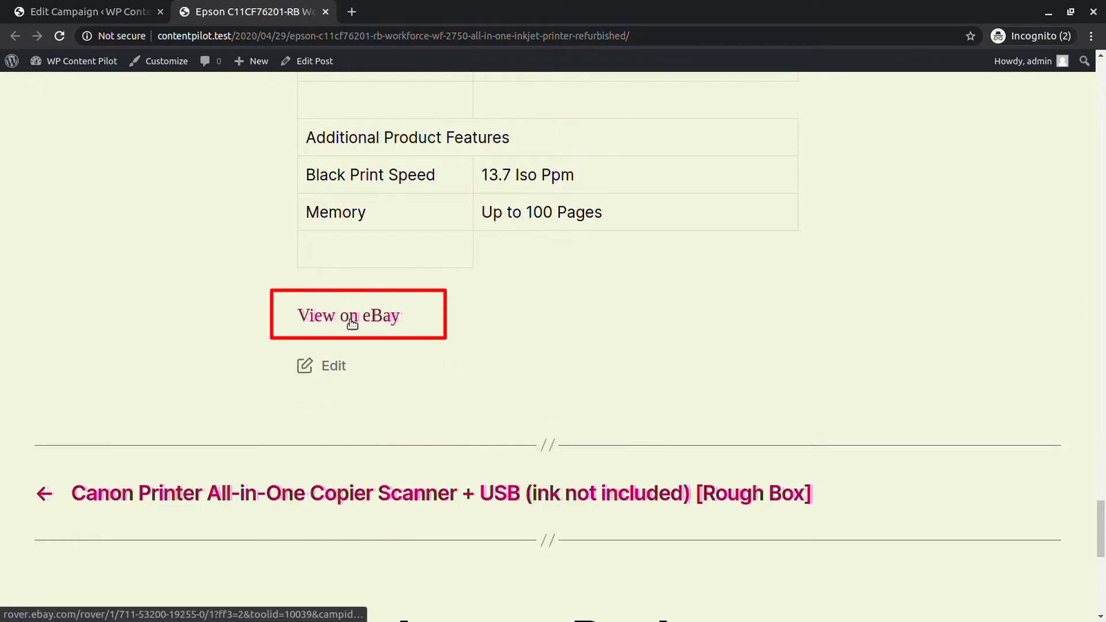
- Follow the post's View on eBay link in a new tab and look over the product listing
middle_click(342, 318)
click(422, 7)
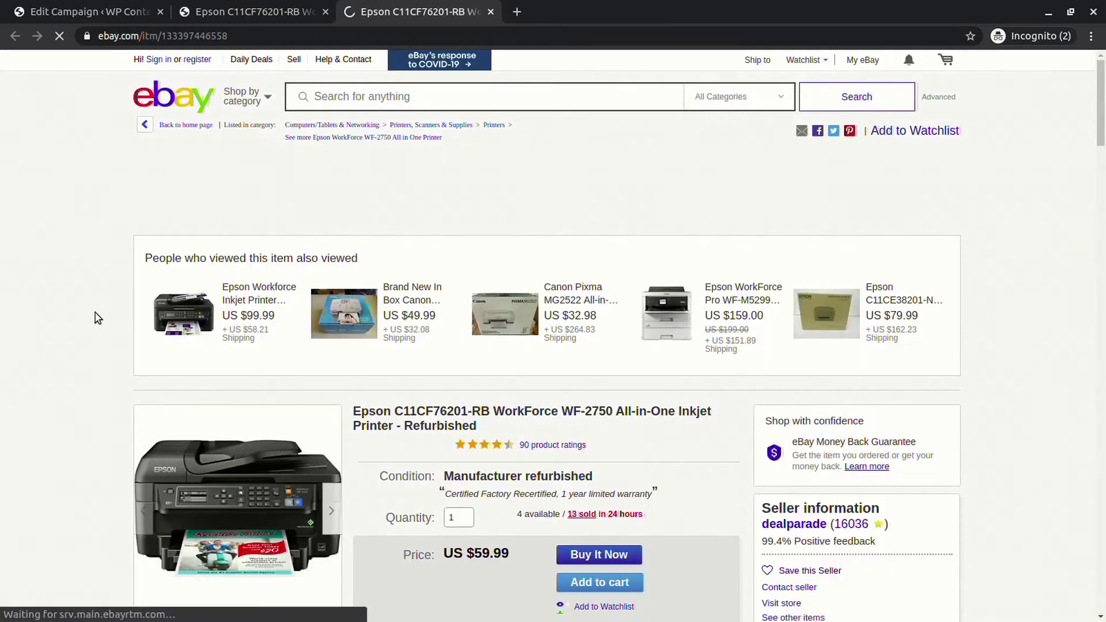
scroll(95, 313, down, 5)
scroll(95, 313, up, 5)
- Return to the eBay campaign, enable the Clean title option and update the campaign
click(126, 3)
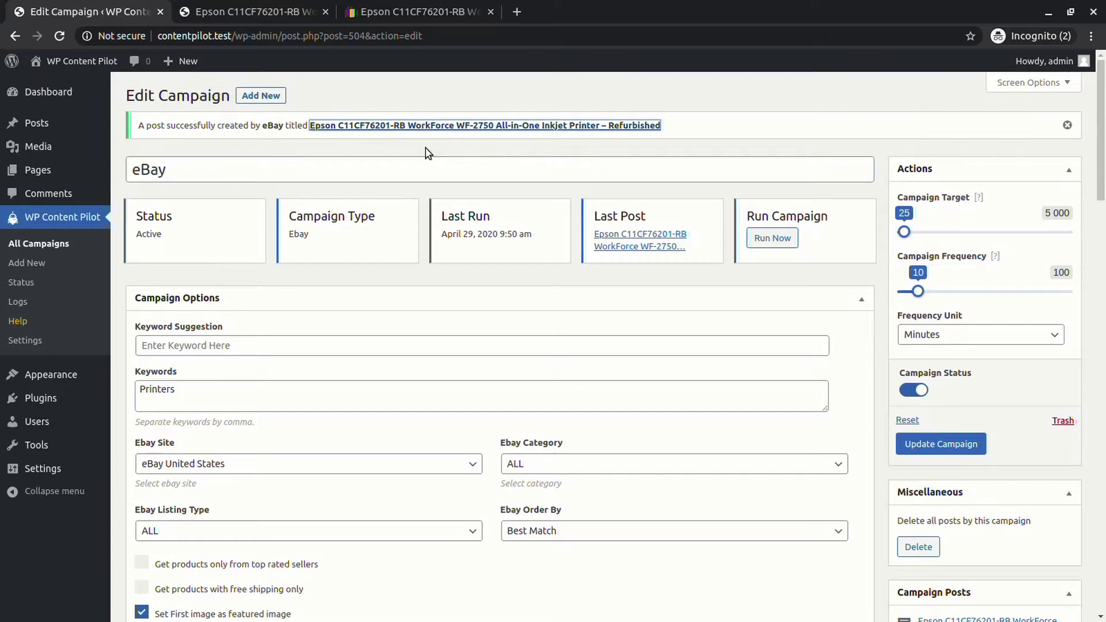
click(583, 144)
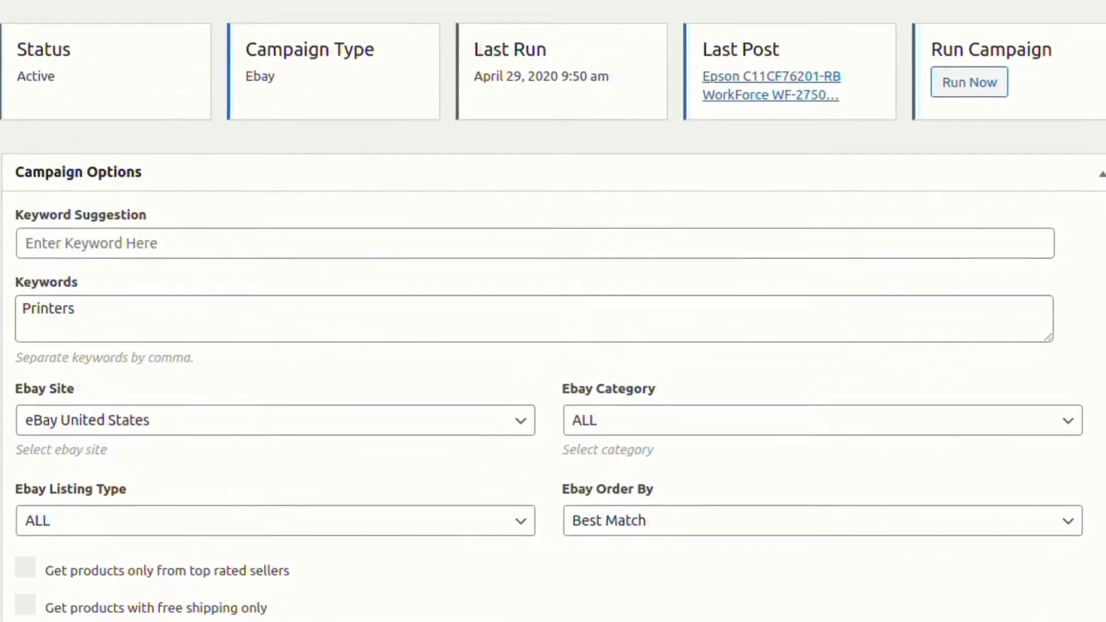
scroll(125, 416, down, 5)
click(81, 345)
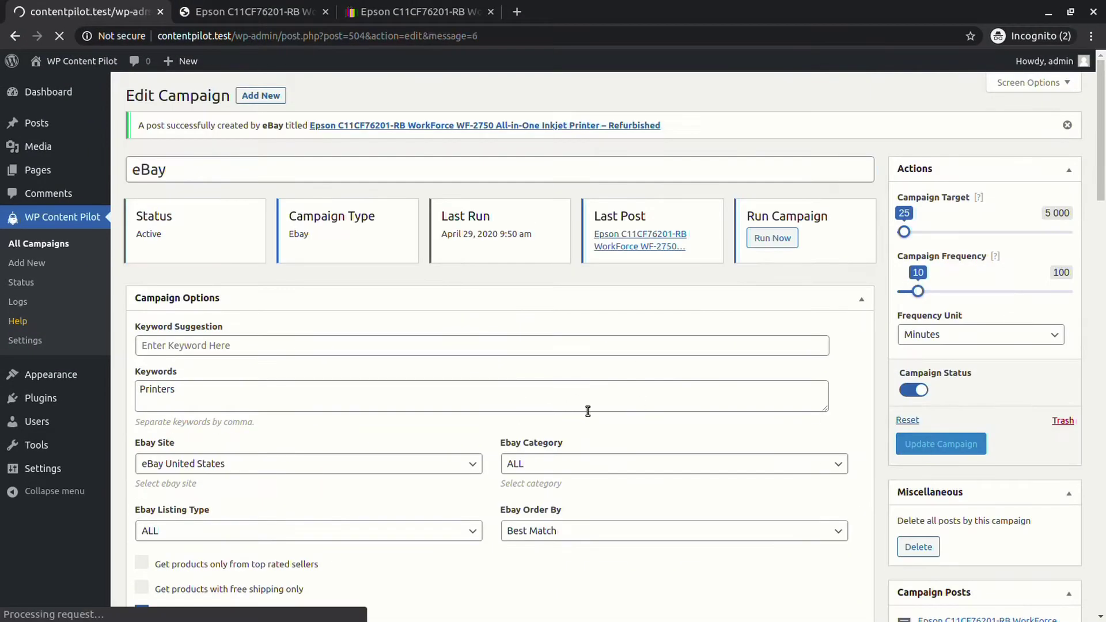
- Assign the eBay category and the eBay tag to the posts the campaign generates
scroll(365, 412, down, 15)
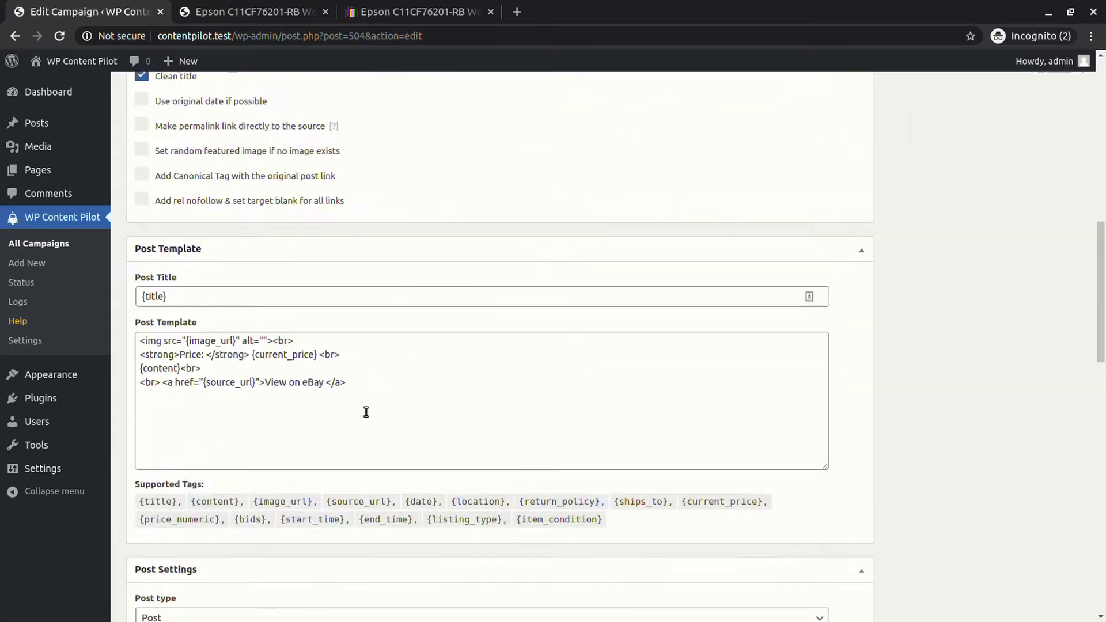
click(175, 391)
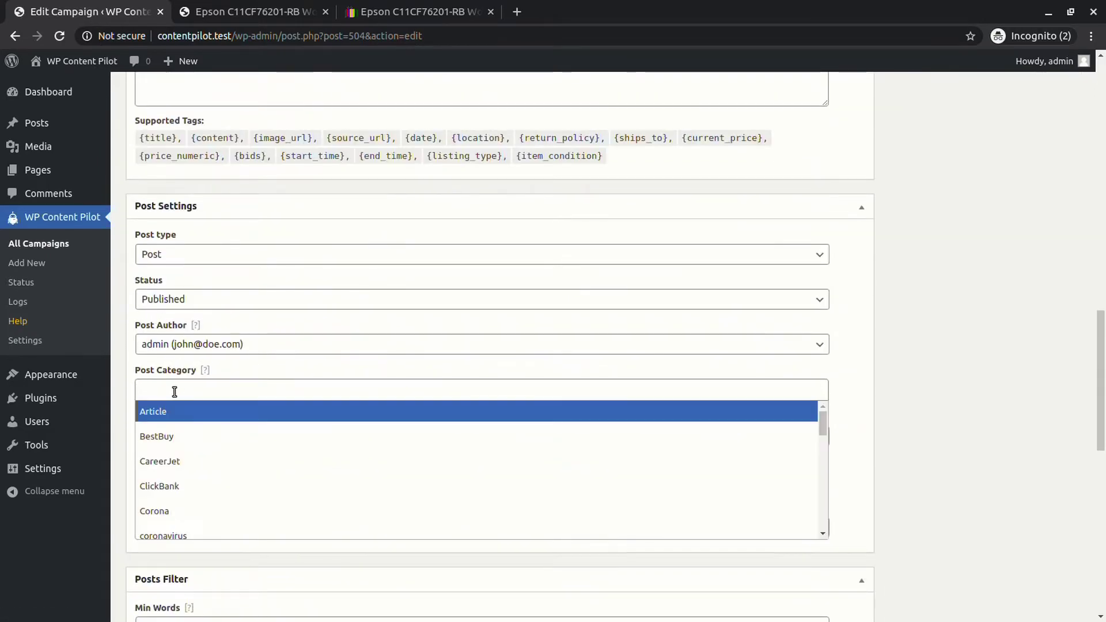
text(ee)
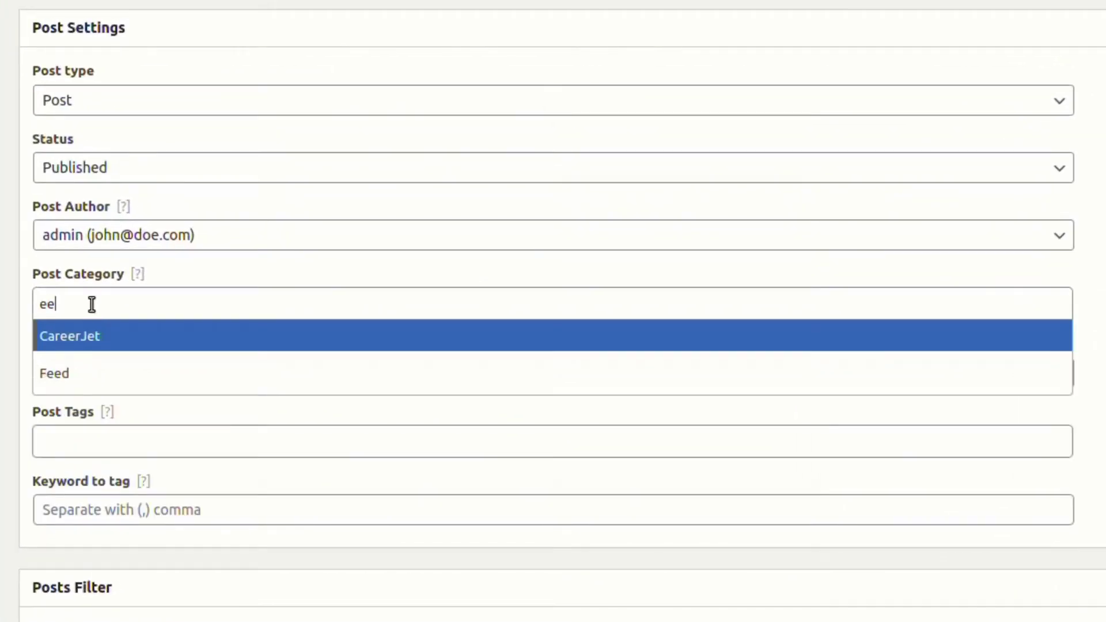
key(BackSpace)
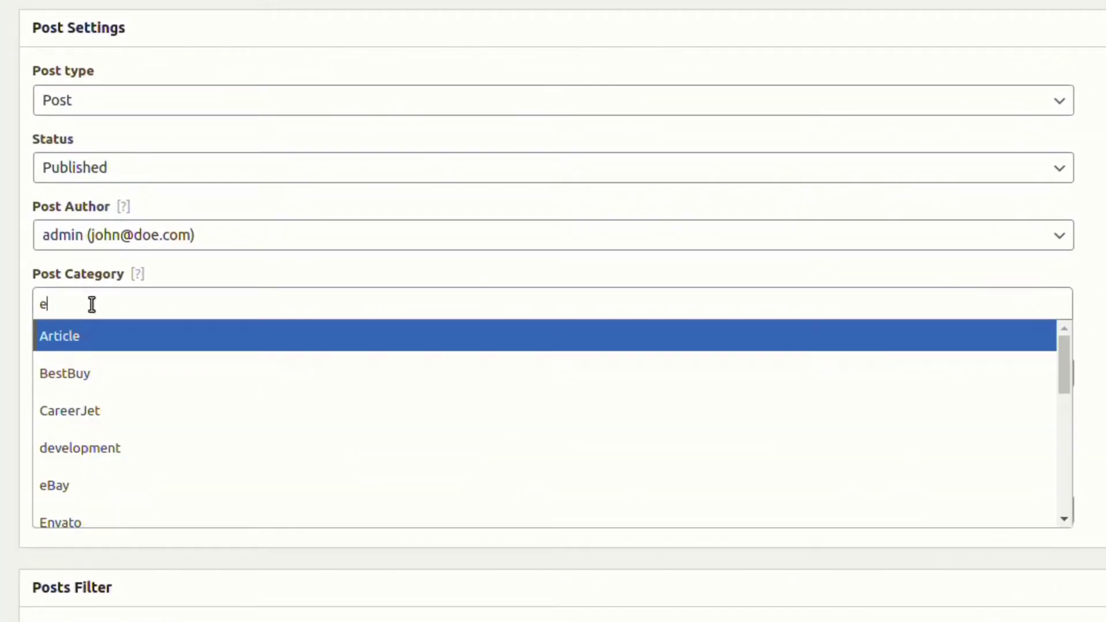
click(54, 486)
click(91, 444)
text(e)
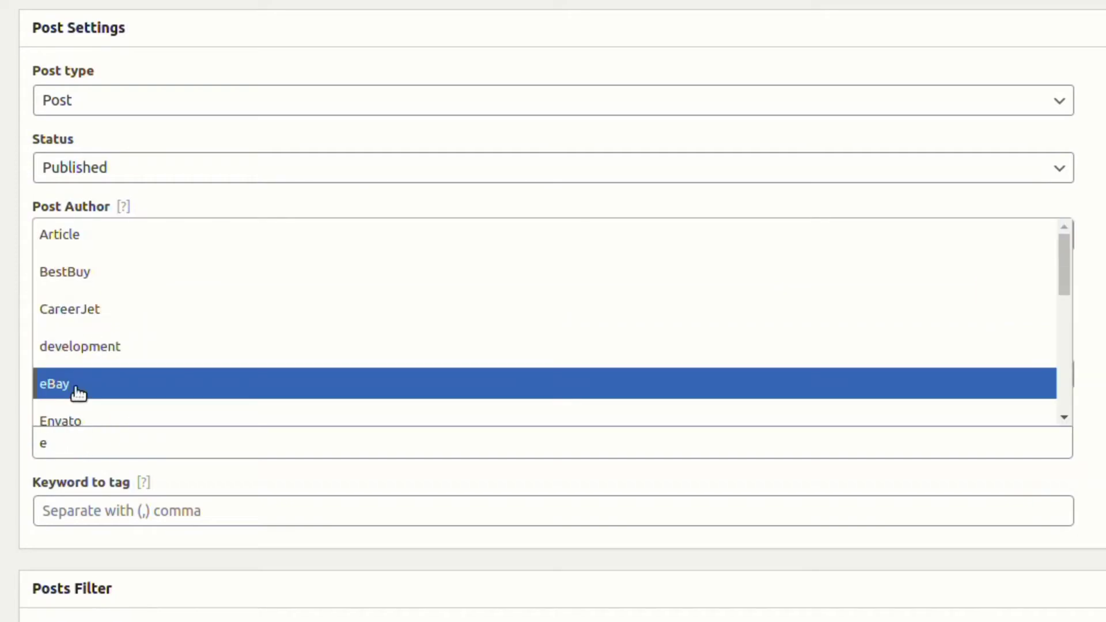
click(76, 384)
- Update and run the campaign, and read the generated Canon printer post down to its eBay tag
scroll(935, 426, up, 10)
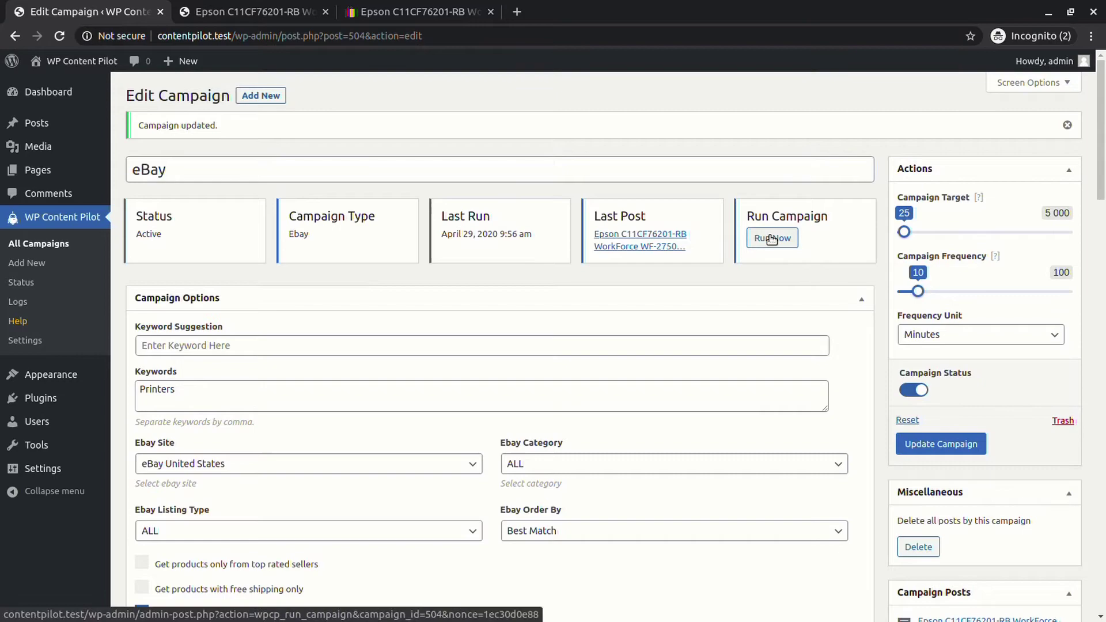
click(771, 236)
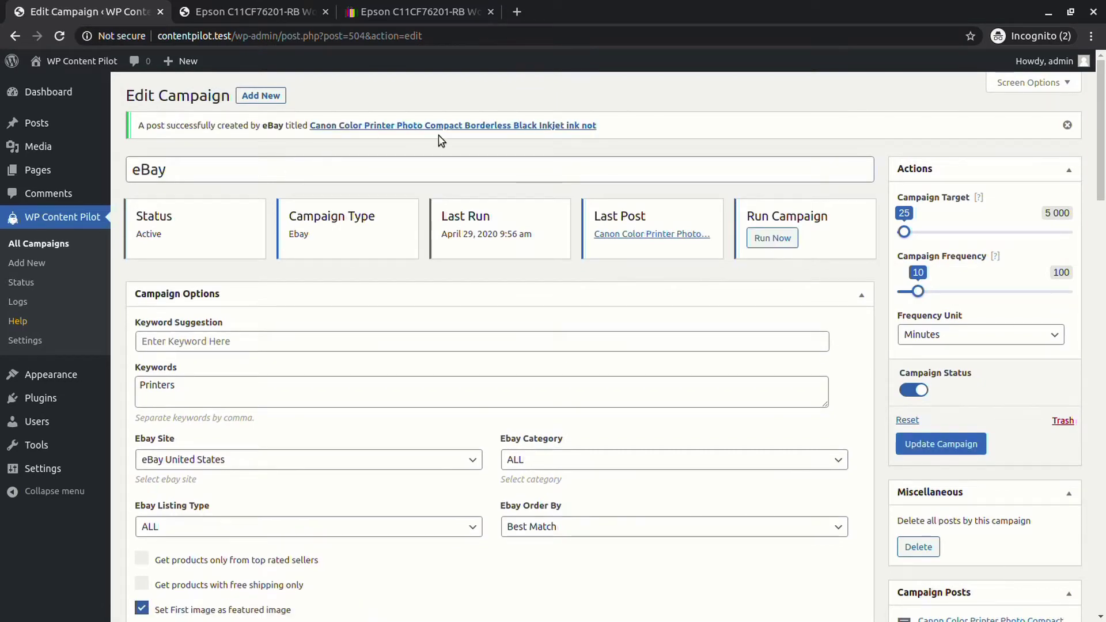
click(530, 125)
scroll(563, 209, down, 15)
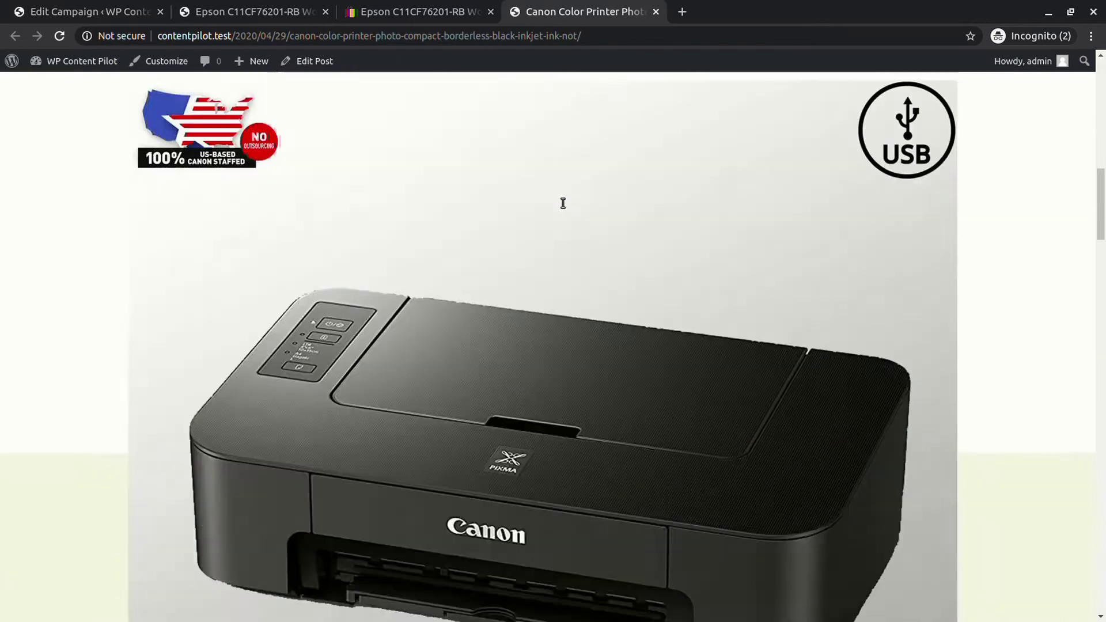
scroll(563, 203, down, 20)
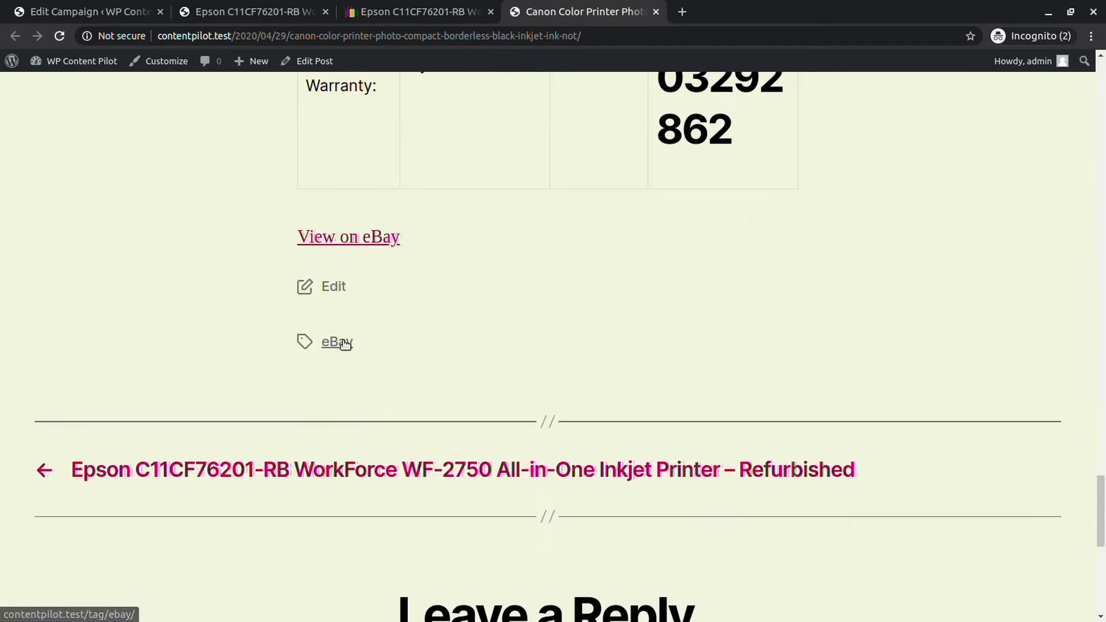
- Follow the Canon post's View on eBay link, and check the category shown above the post's title
click(384, 237)
scroll(555, 395, up, 20)
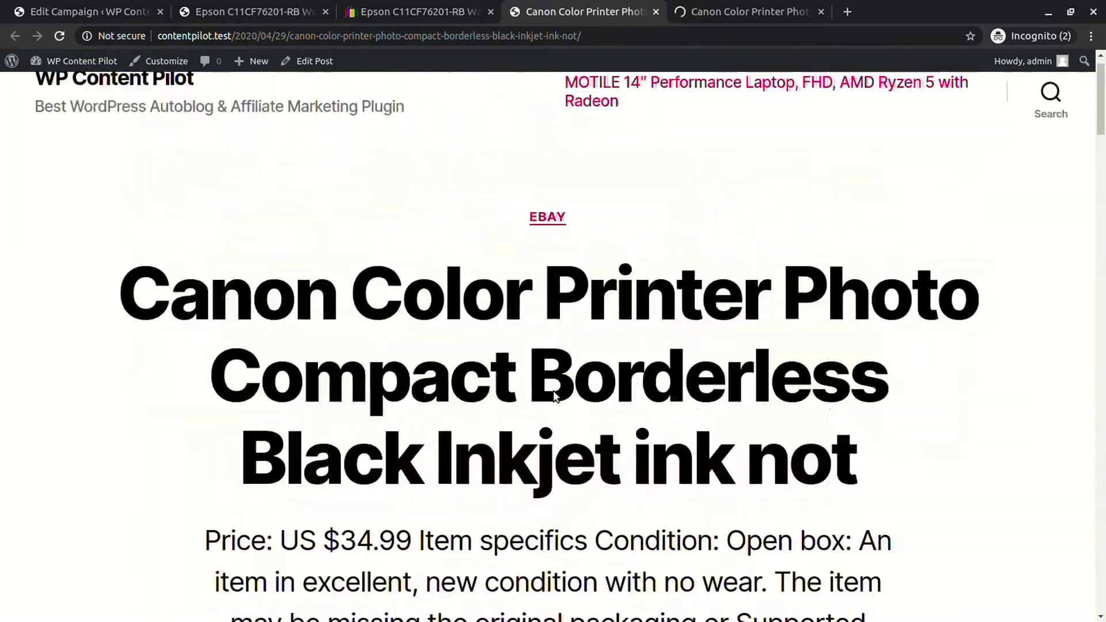
scroll(555, 395, up, 2)
click(748, 10)
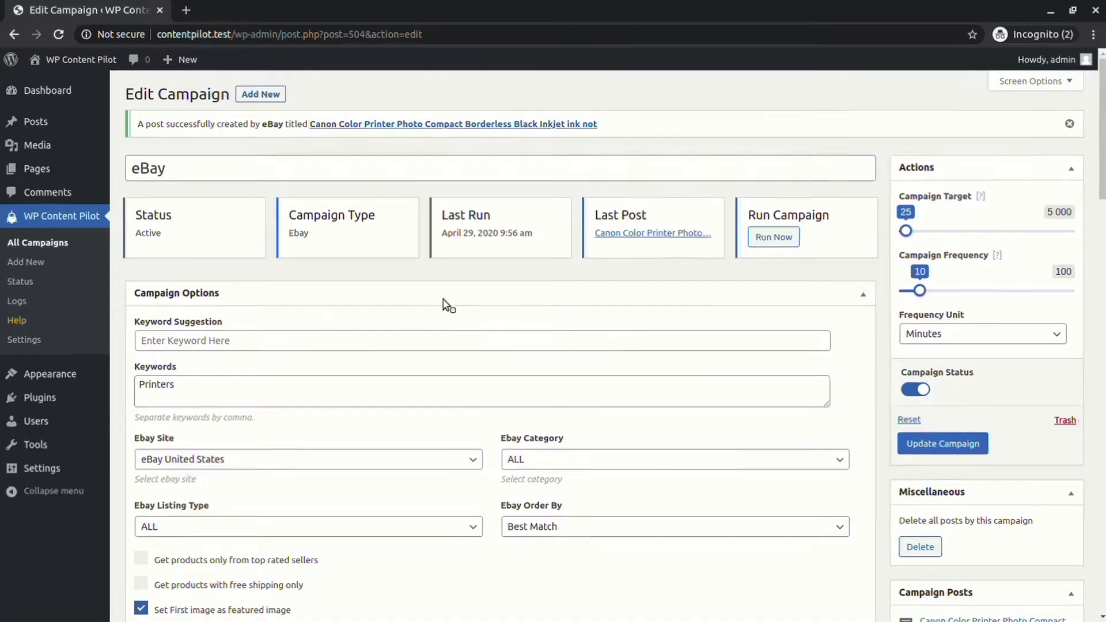
- Enable the random featured image, canonical tag and rel nofollow with target blank options, and update and run the campaign
scroll(444, 303, down, 6)
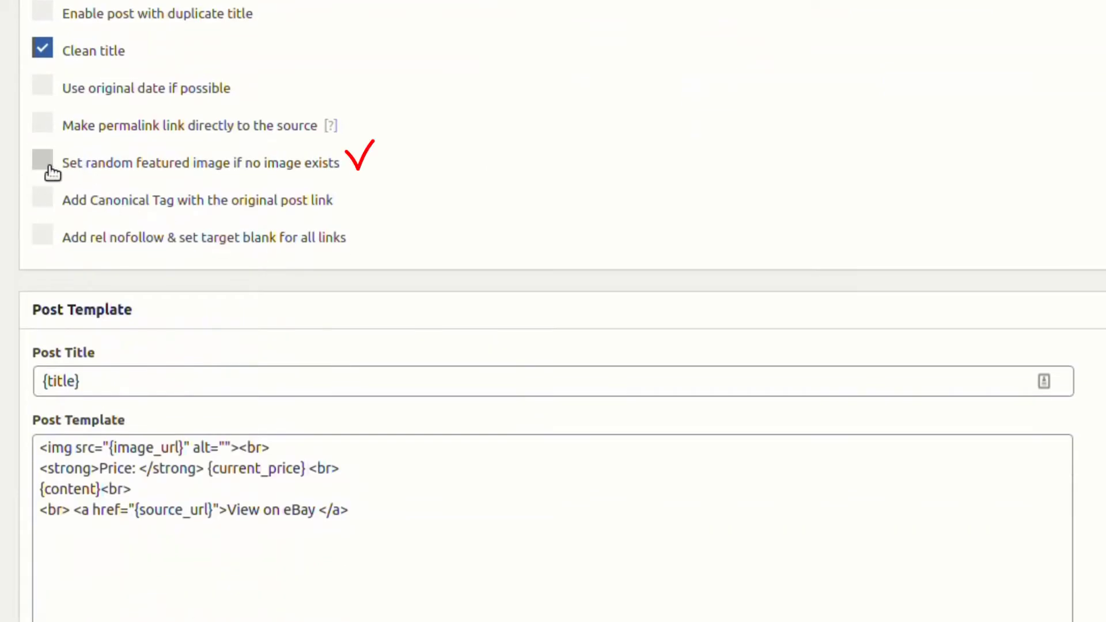
click(49, 166)
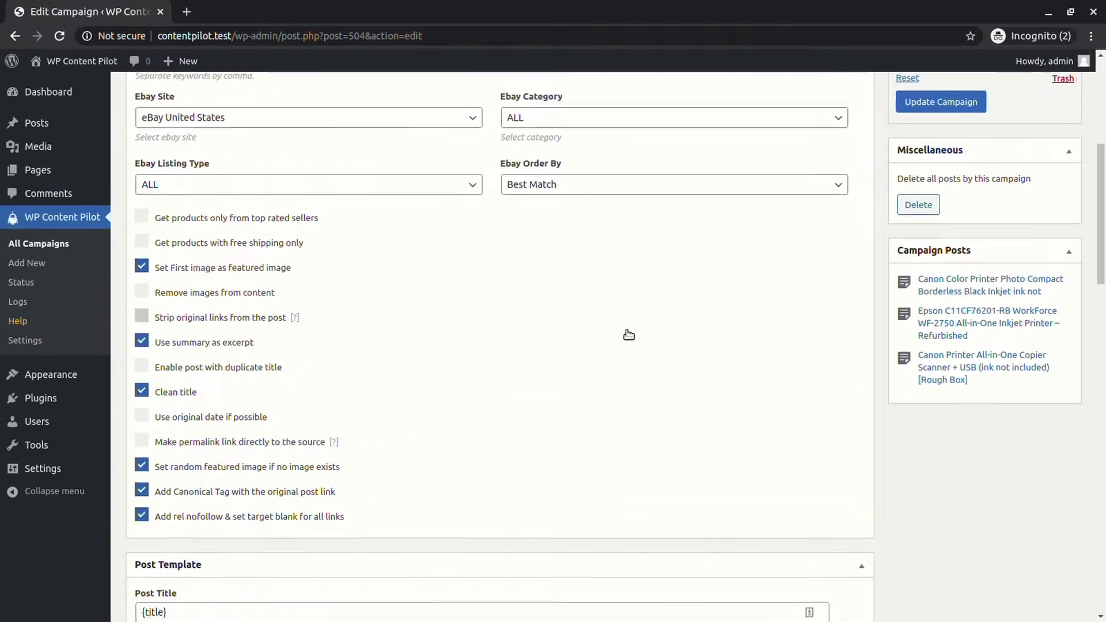
scroll(627, 333, up, 5)
click(908, 373)
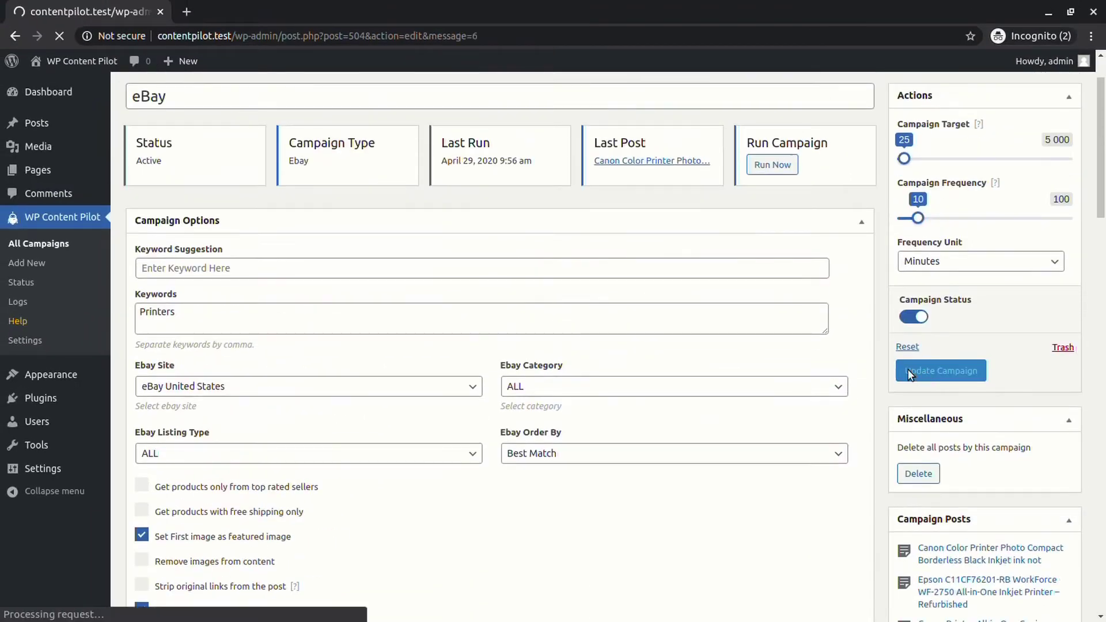
click(770, 238)
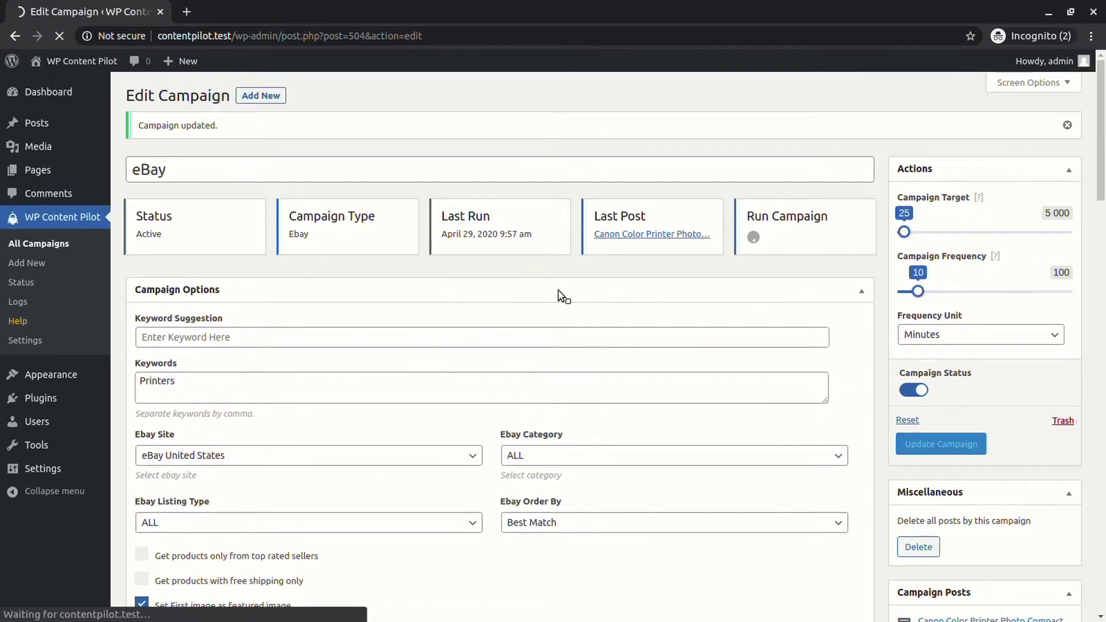
- Open the newly generated Canon MG3620 post and inspect its View on eBay link in the developer tools
click(331, 124)
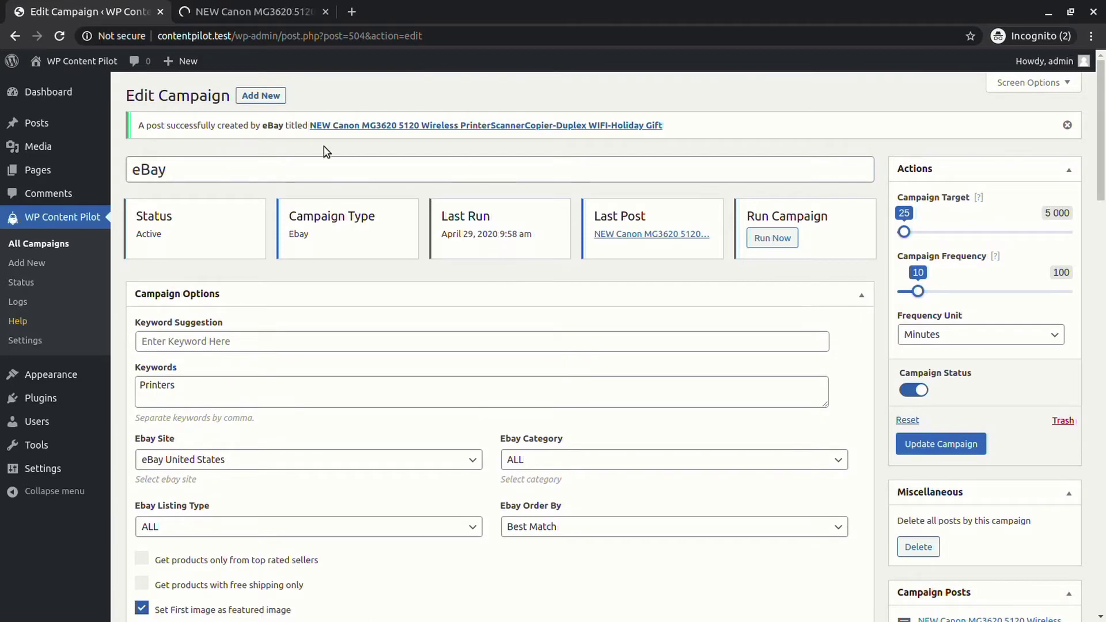
scroll(481, 347, down, 20)
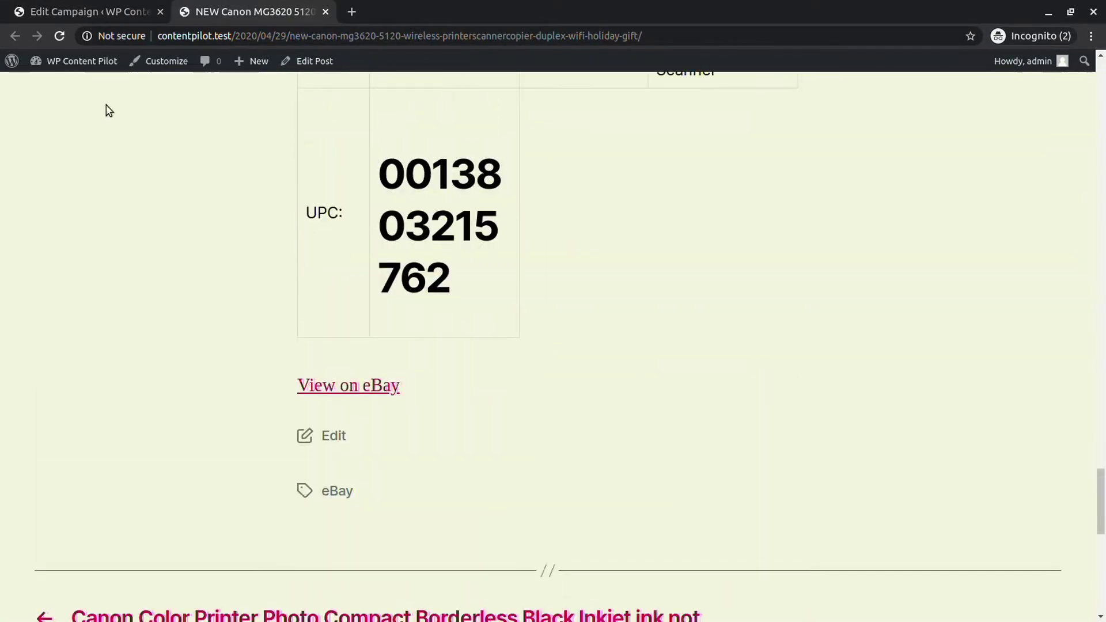
right_click(382, 388)
click(440, 543)
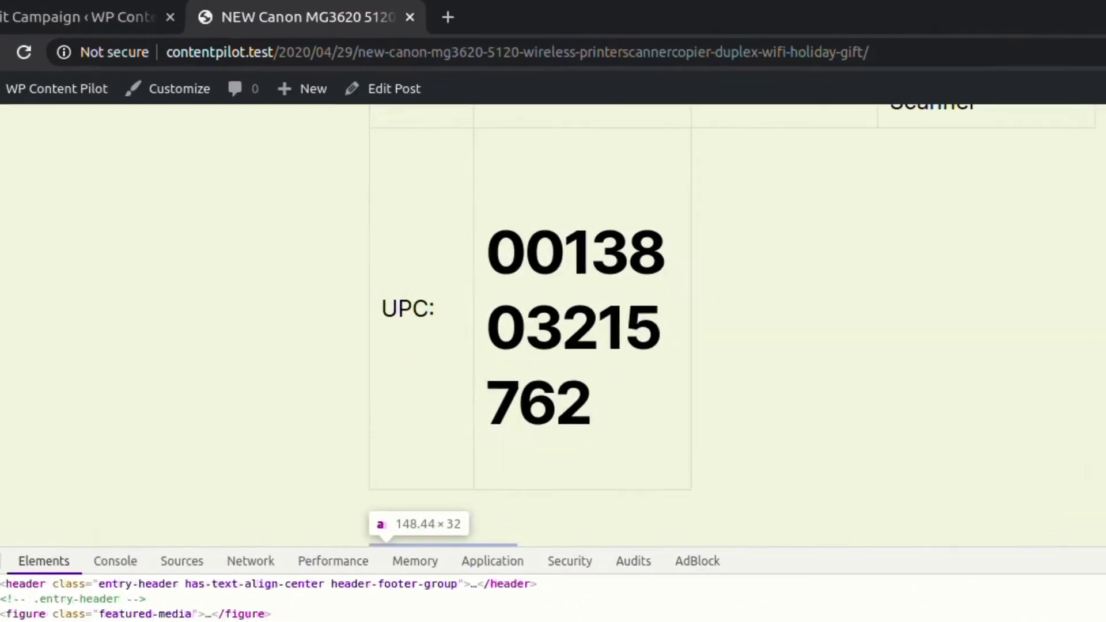
- Open the post for editing, check its canonical_url custom field and value, and return to the campaign
click(403, 92)
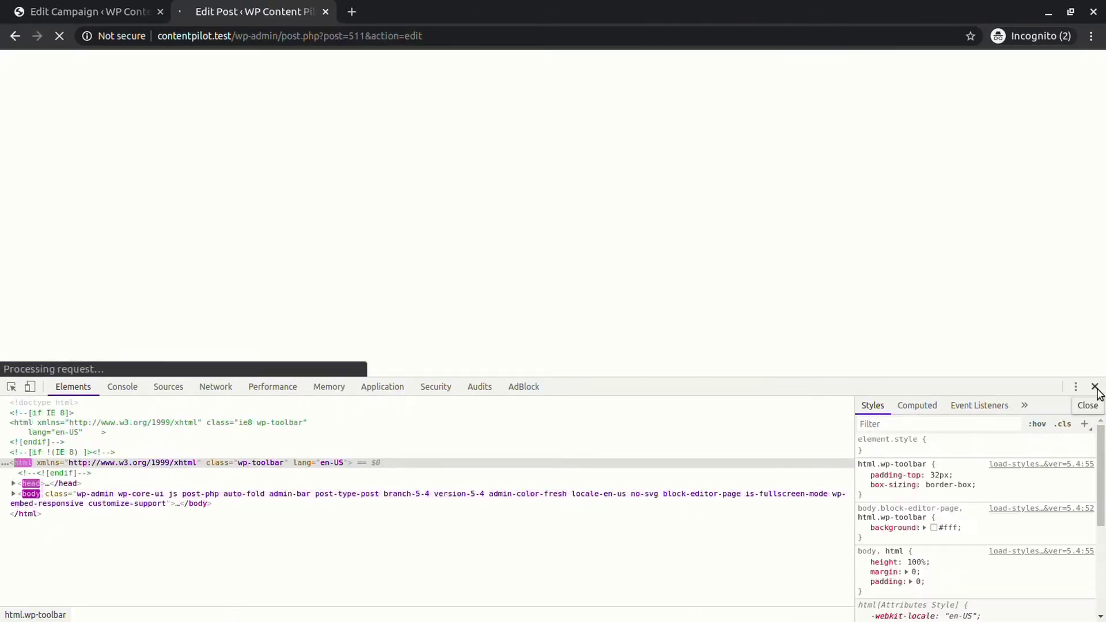
click(1094, 386)
click(830, 415)
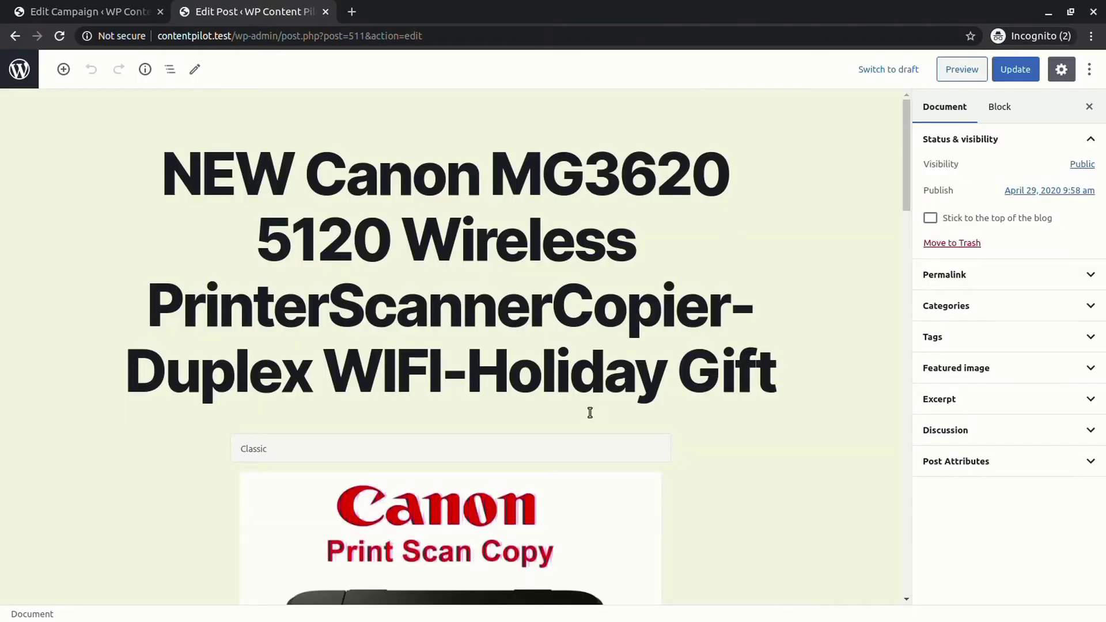
scroll(590, 413, down, 6)
drag(906, 296, 906, 584)
click(184, 390)
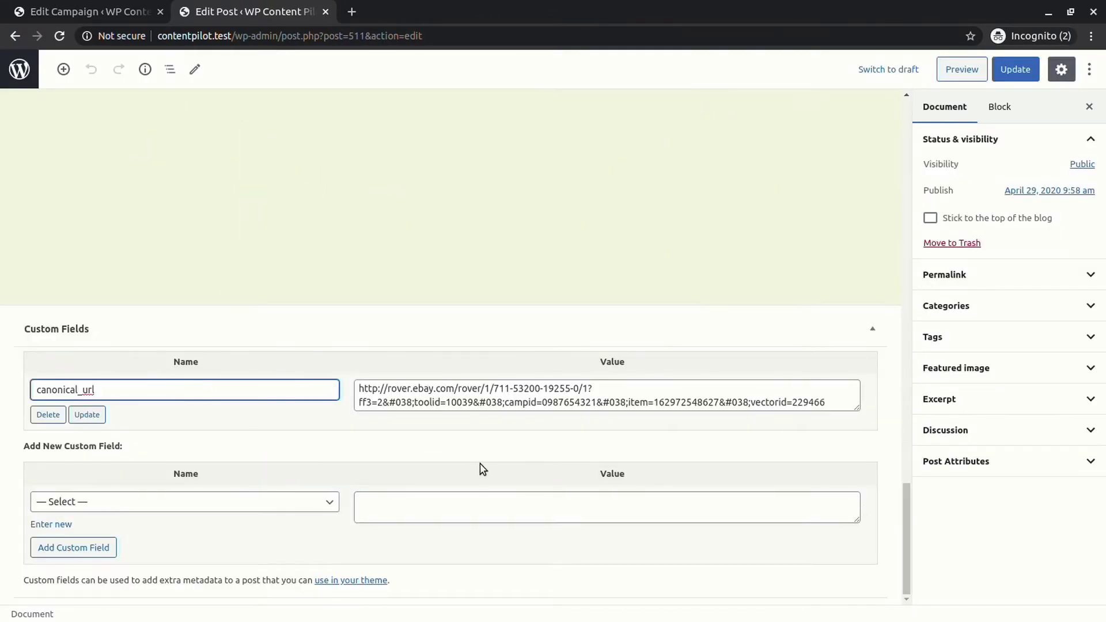
click(671, 392)
click(326, 12)
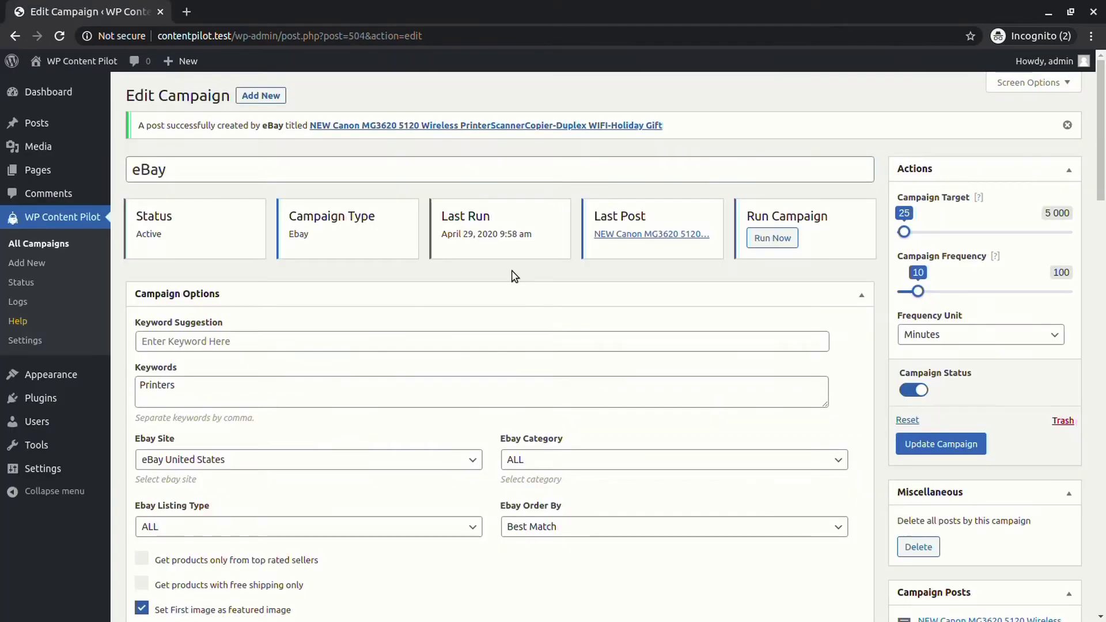
- Set both Keyword to category and Keyword to tag in the Post Settings to "printer"
scroll(509, 274, down, 6)
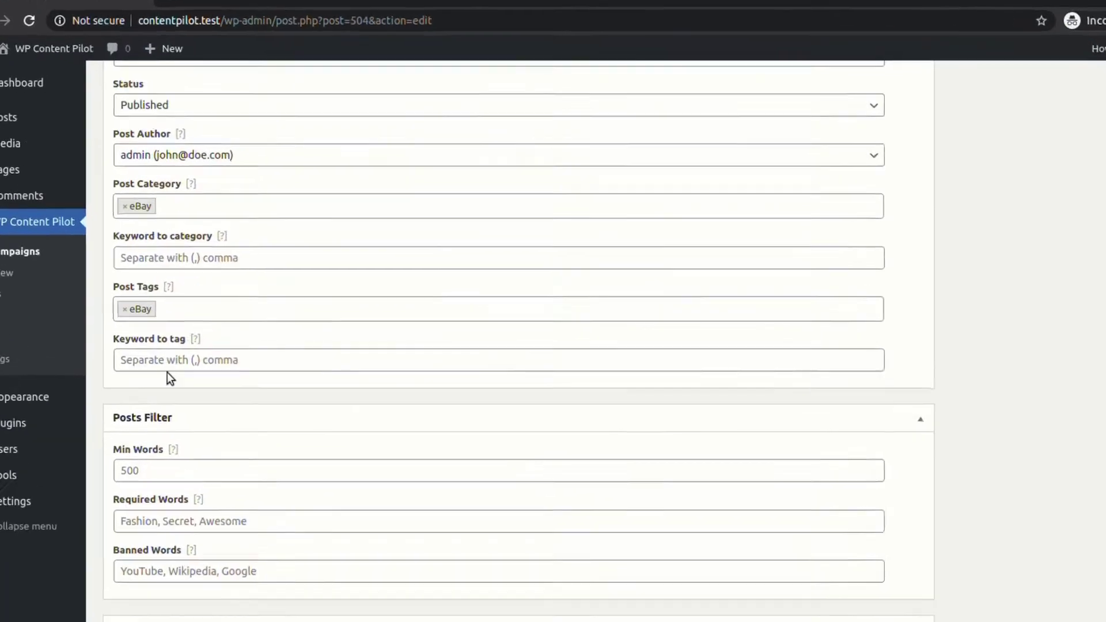
click(207, 256)
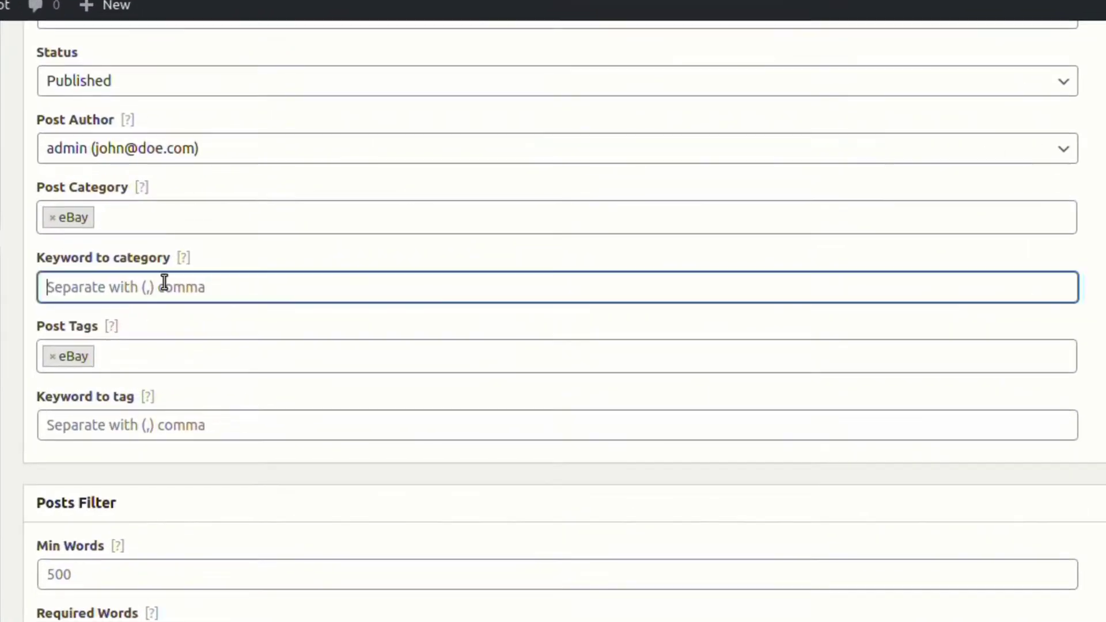
text(printer)
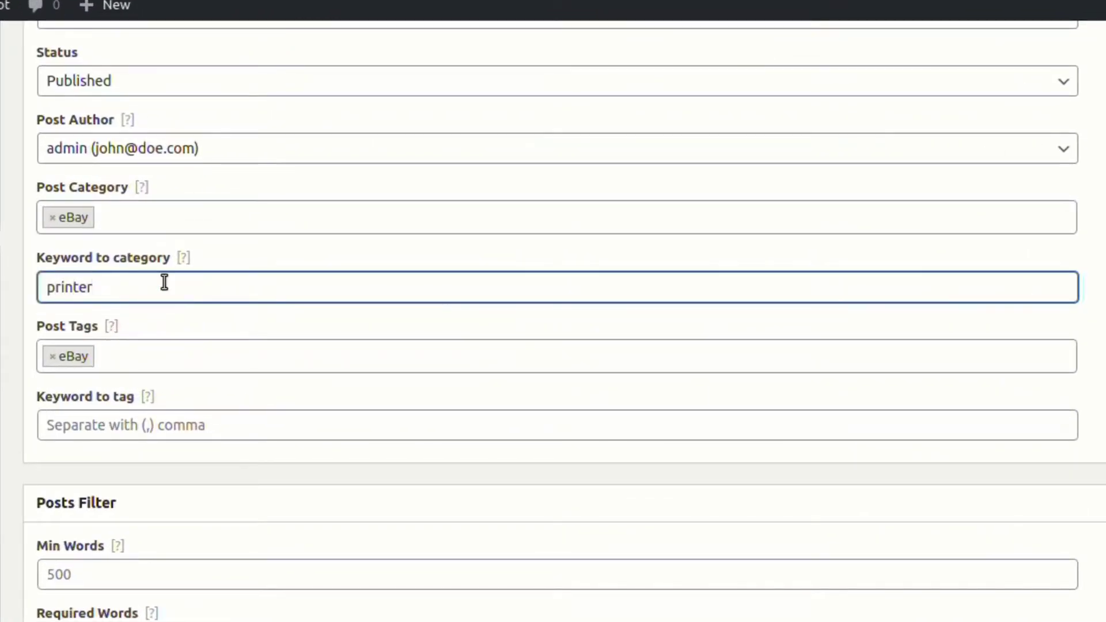
click(225, 425)
text(printer)
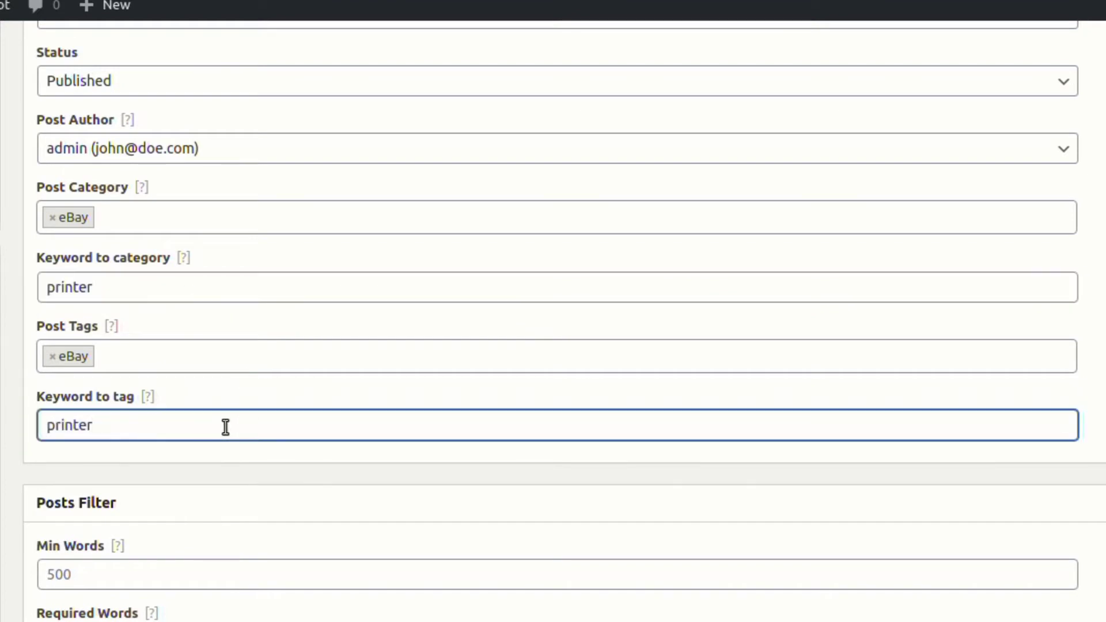
- Set Required Words in the Posts Filter to "printer"
scroll(225, 426, down, 5)
click(120, 364)
text(printer)
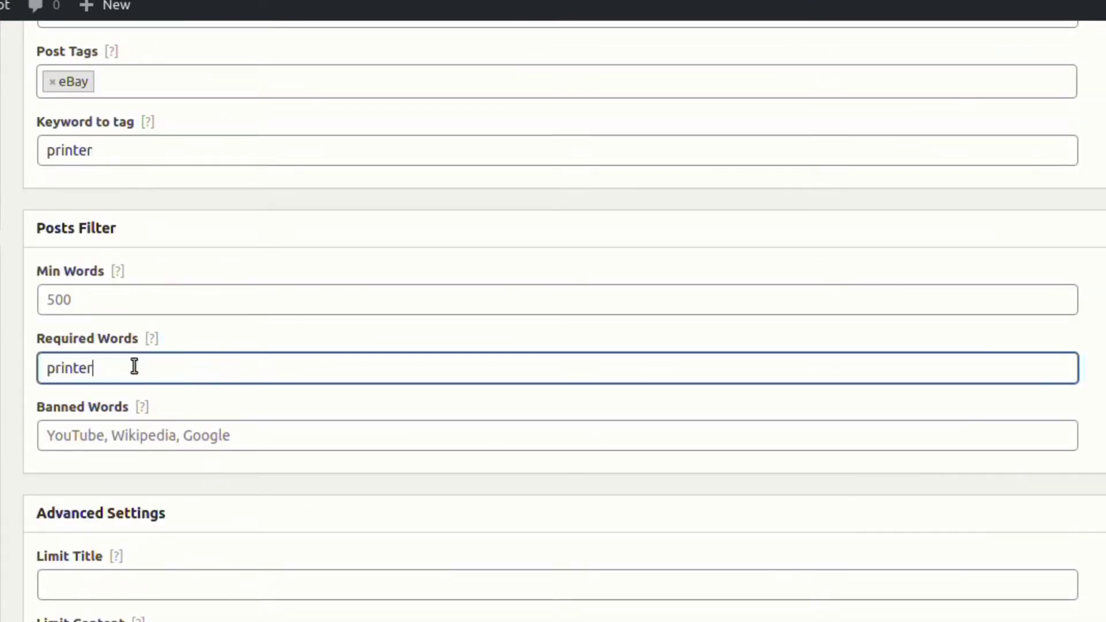
- Update and run the campaign, and open the generated Epson Workforce post in a new tab
scroll(553, 345, up, 10)
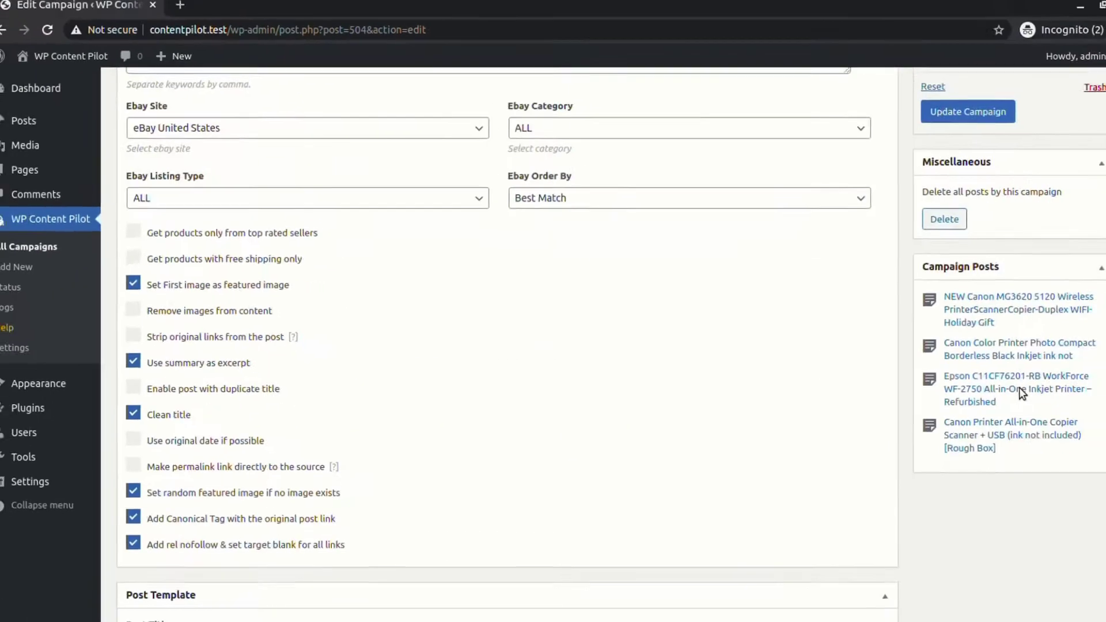
scroll(850, 456, up, 5)
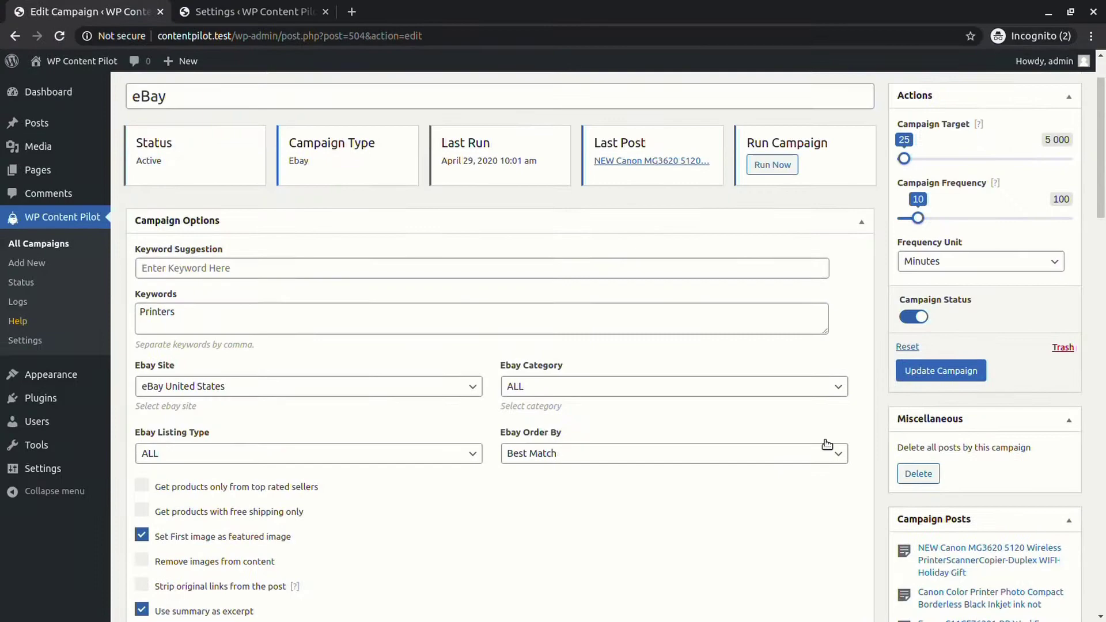
click(922, 372)
click(754, 238)
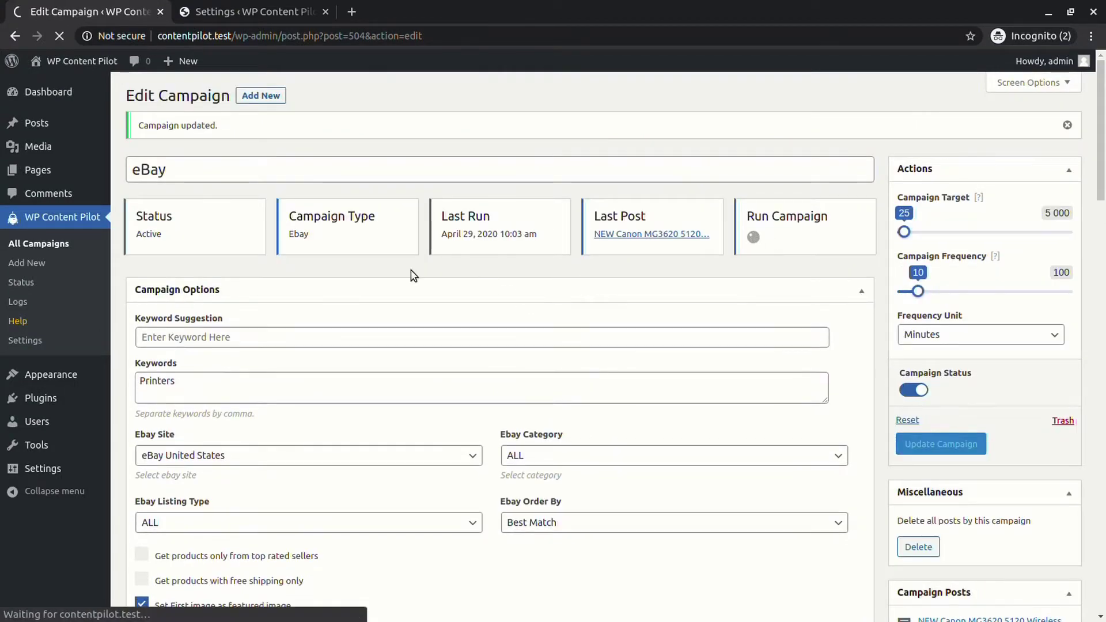
middle_click(548, 128)
click(427, 12)
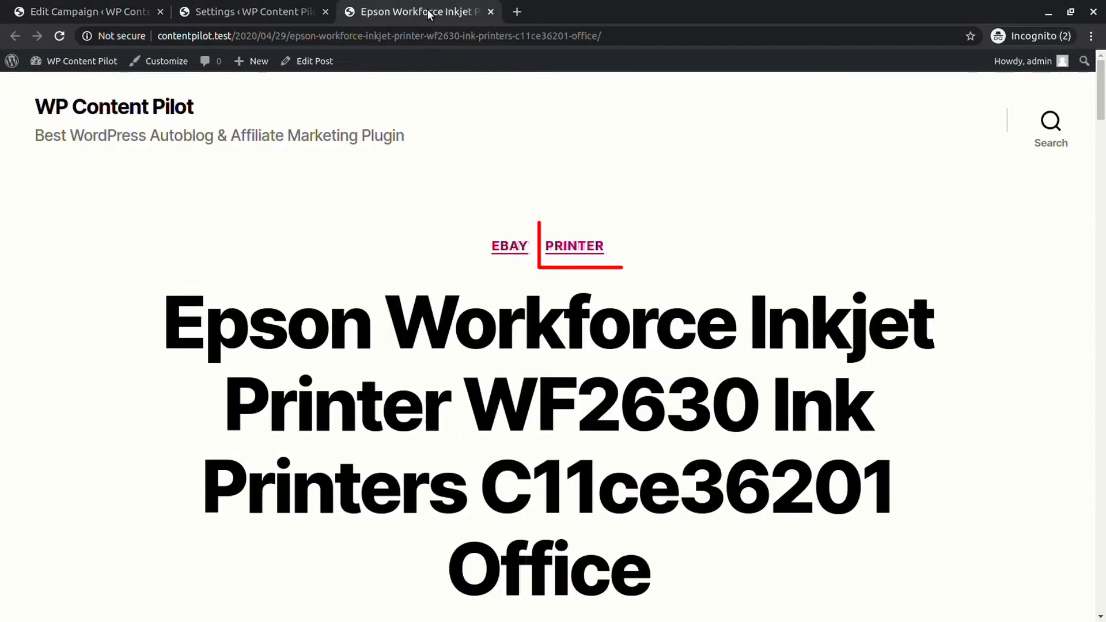
- Compare the campaign's Keyword to category and Keyword to tag entries with the generated Epson post's category and tags
click(87, 12)
scroll(419, 431, down, 15)
double_click(157, 289)
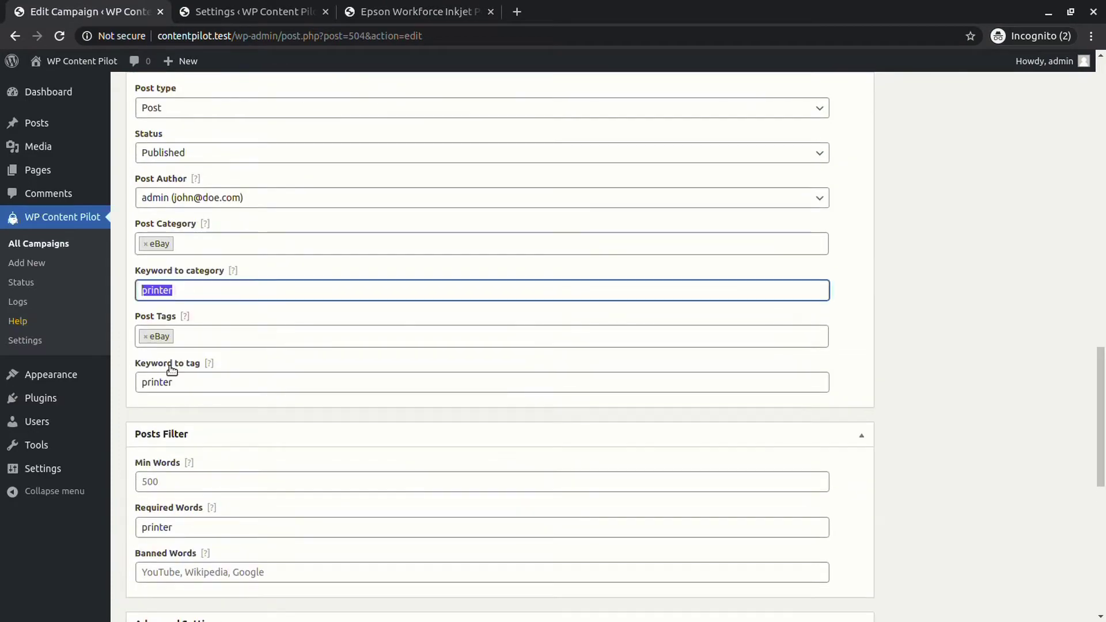
double_click(156, 380)
click(402, 7)
scroll(528, 289, down, 20)
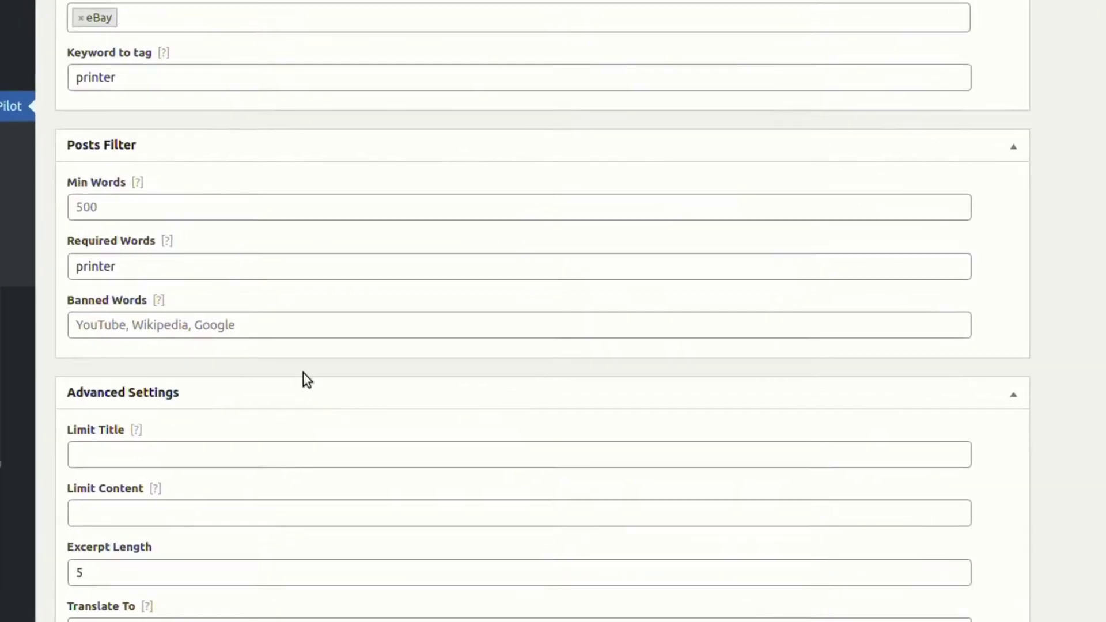
- Set Limit Title to 3 and Limit Content to 20 in the campaign's Advanced Settings
scroll(317, 433, down, 2)
click(58, 223)
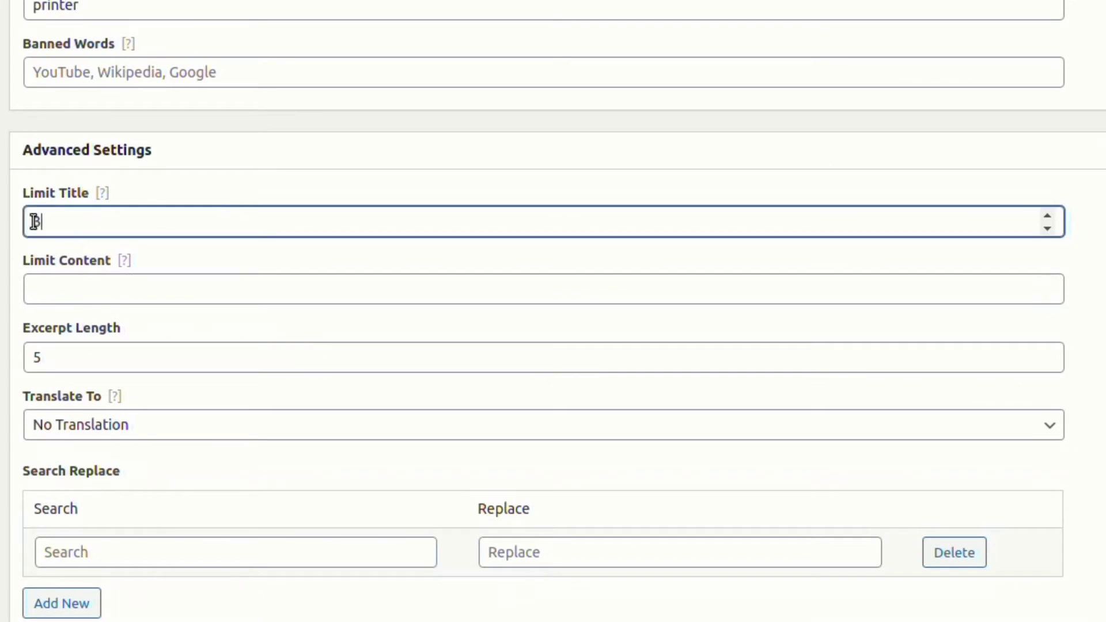
click(84, 282)
text(20)
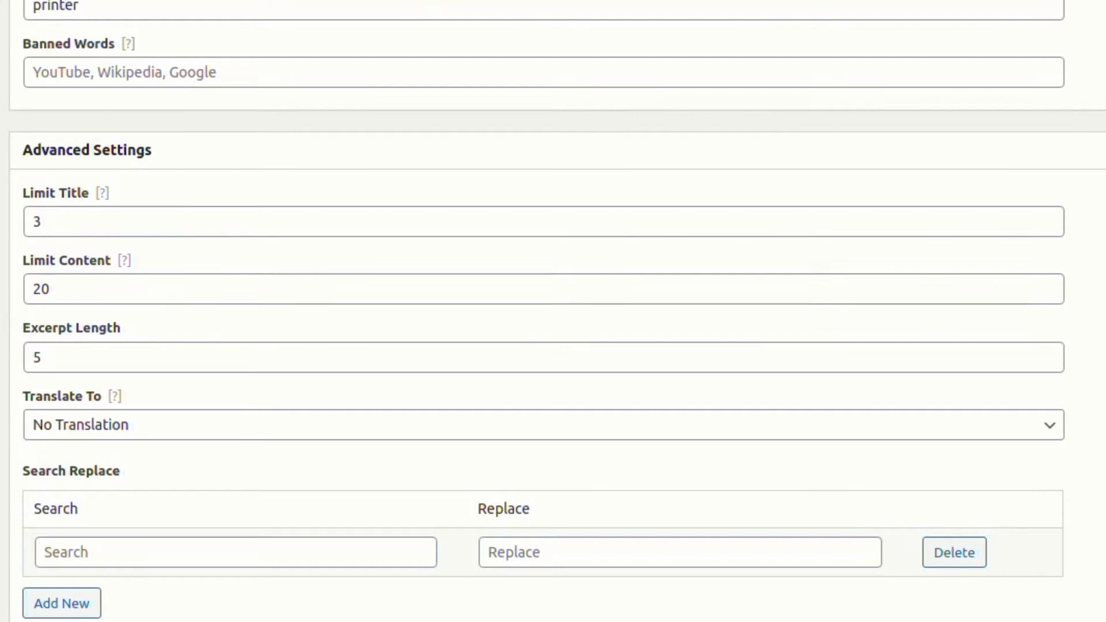
- Update and run the campaign with the new limits, and open the generated New Canon post in a new tab
scroll(552, 311, up, 5)
scroll(936, 432, up, 12)
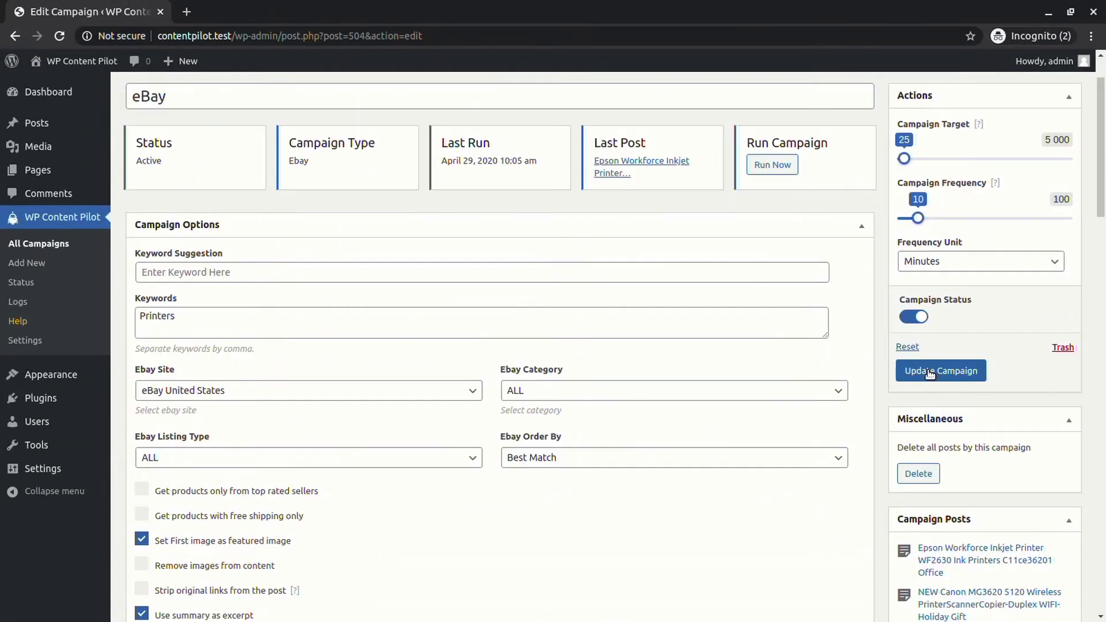
click(927, 372)
click(771, 238)
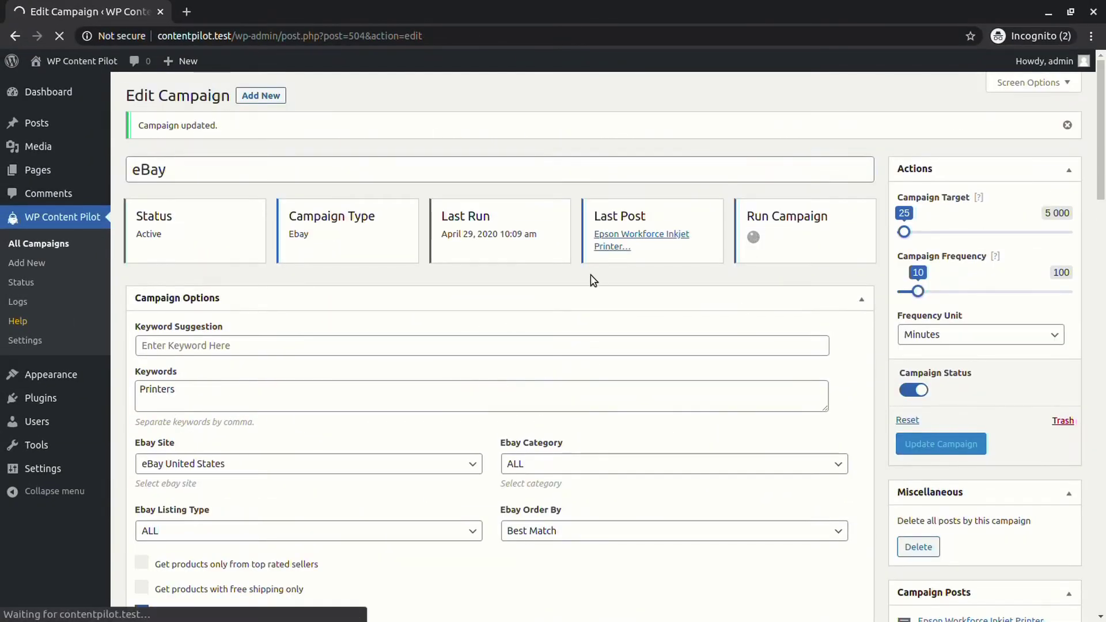
click(364, 129)
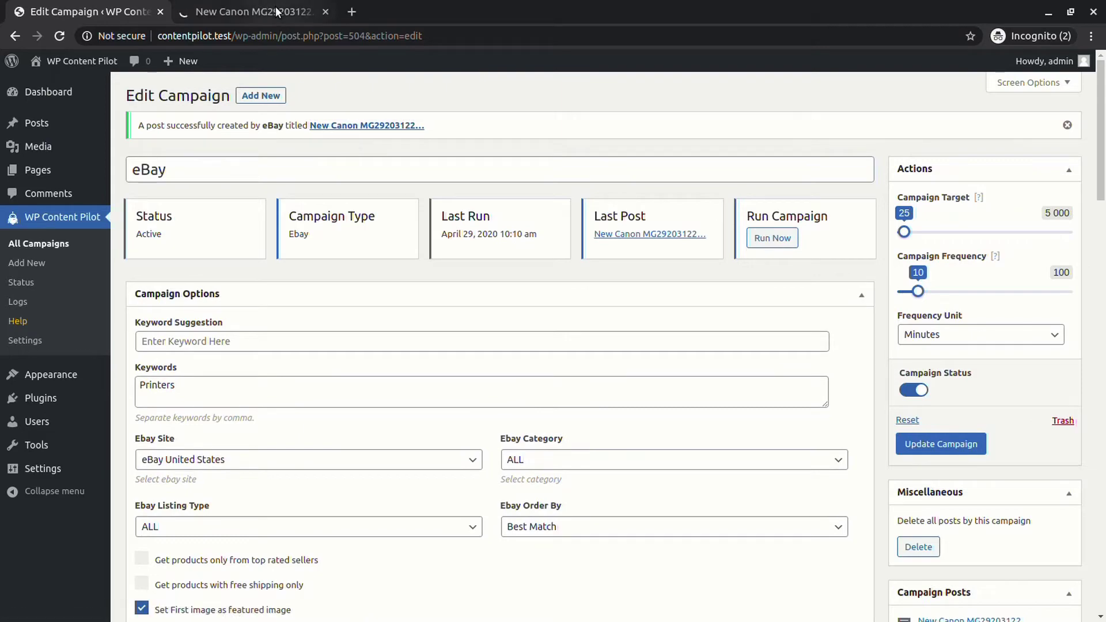
- Examine the generated New Canon post for its limited title and limited content
scroll(535, 313, down, 2)
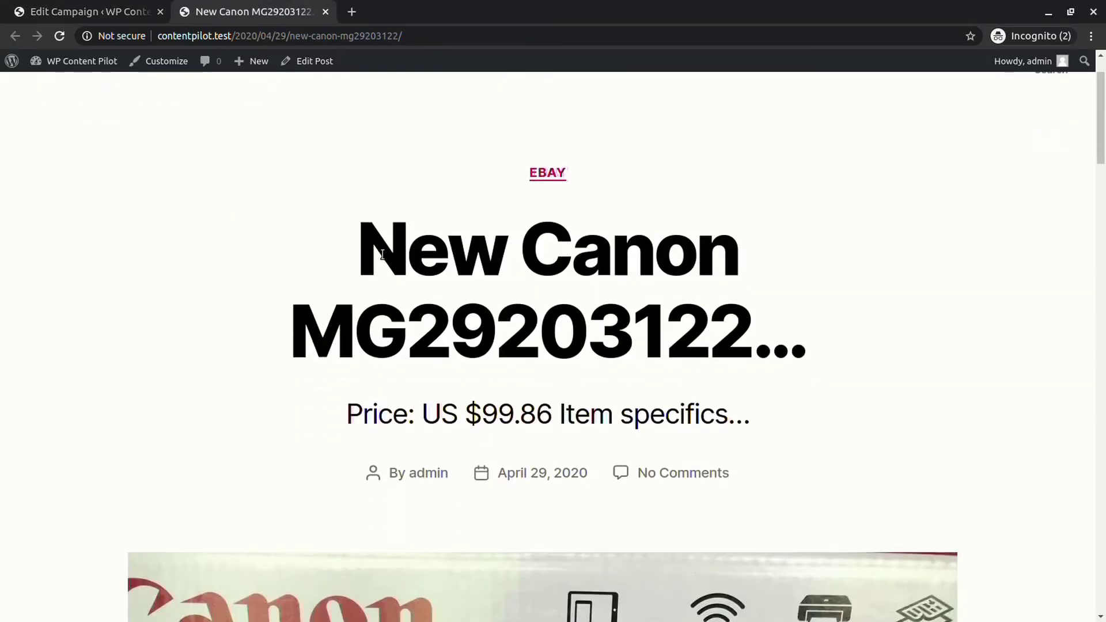
scroll(511, 503, down, 10)
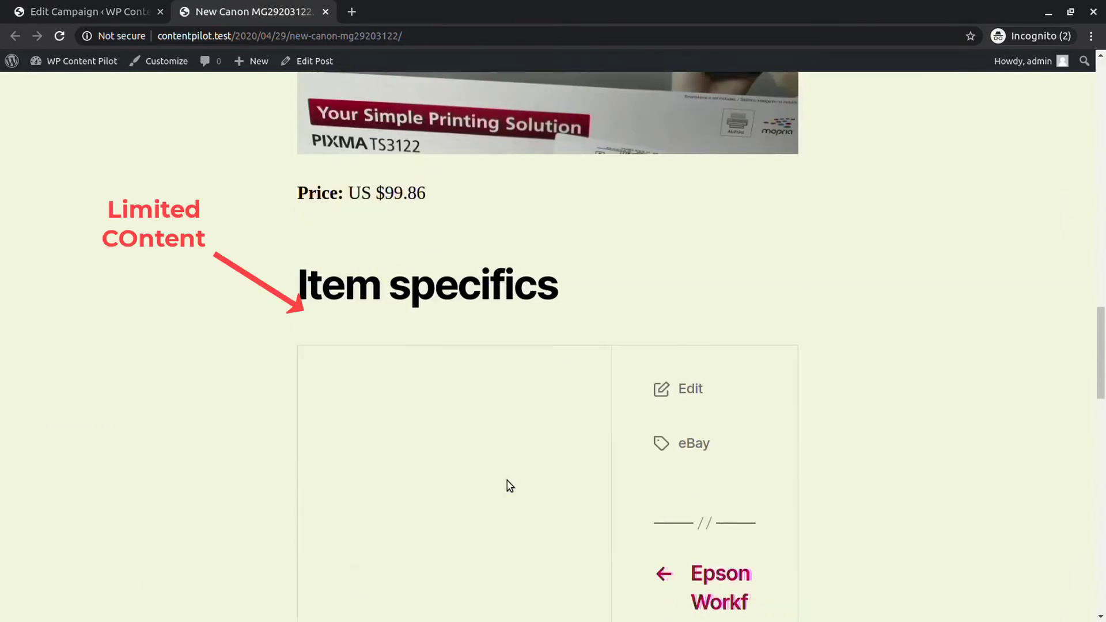
scroll(509, 485, down, 10)
scroll(509, 484, up, 17)
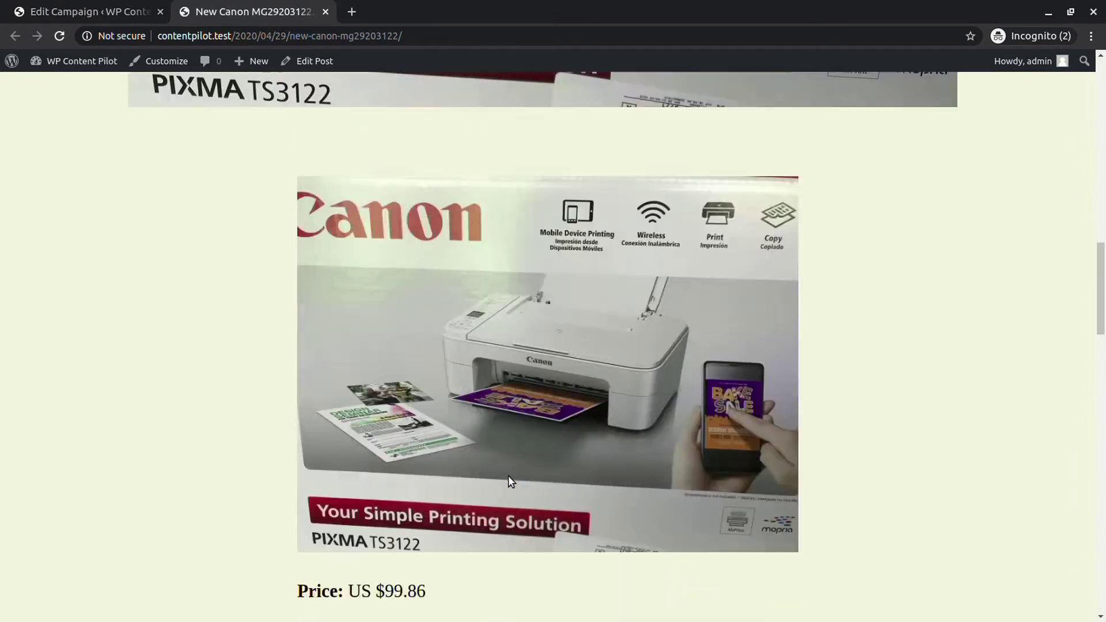
scroll(508, 476, up, 15)
- Clear Limit Title and Limit Content in the campaign's Advanced Settings, and set Translate To to Catalan
click(72, 10)
click(175, 309)
key(BackSpace)
key(BackSpace)
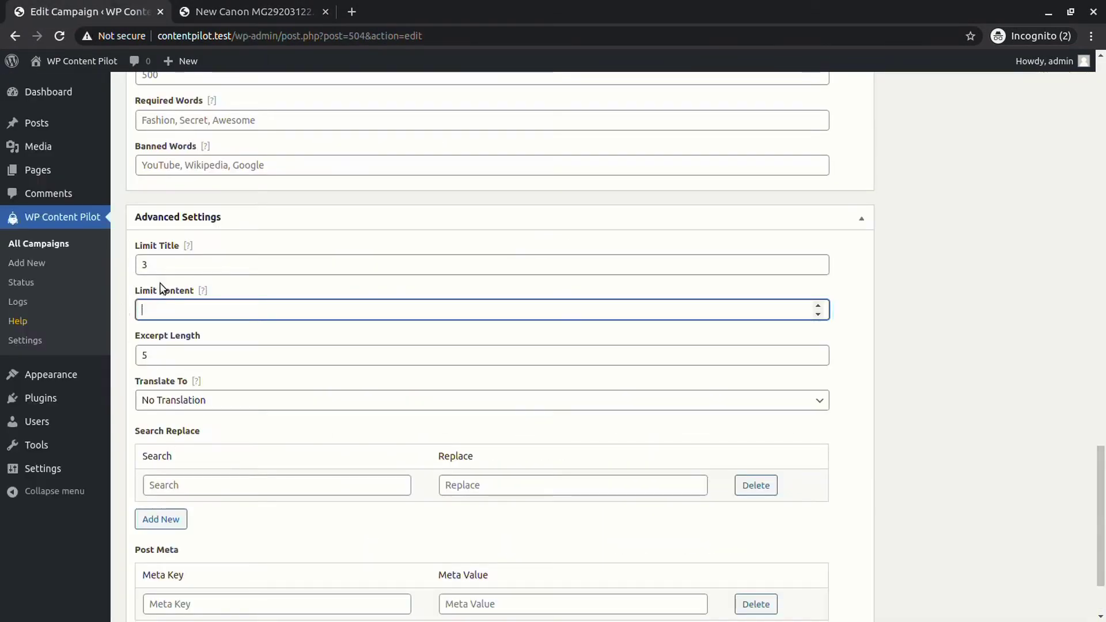
scroll(829, 437, down, 3)
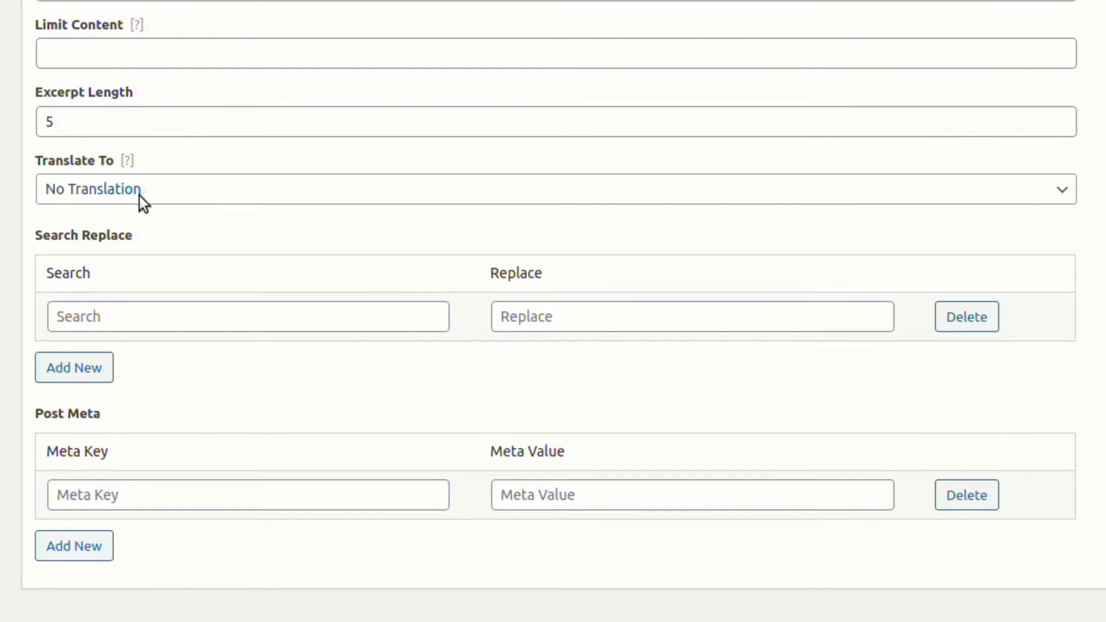
click(140, 196)
click(151, 474)
scroll(553, 311, up, 1)
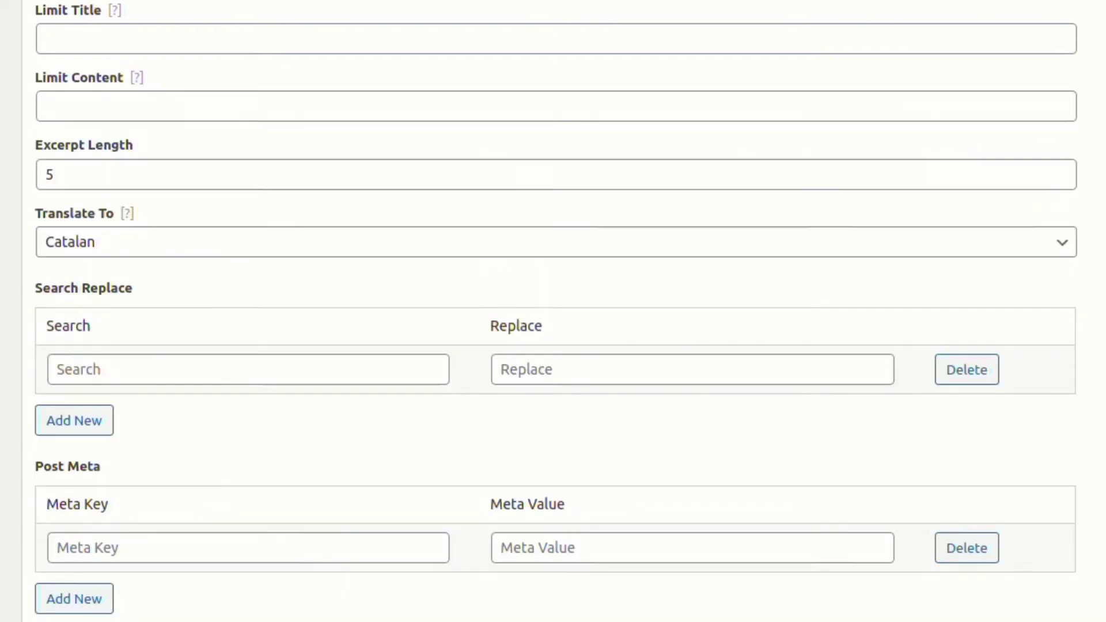
- Update and run the campaign, and review the title and content of the generated Catalan post
scroll(1079, 344, up, 5)
click(928, 416)
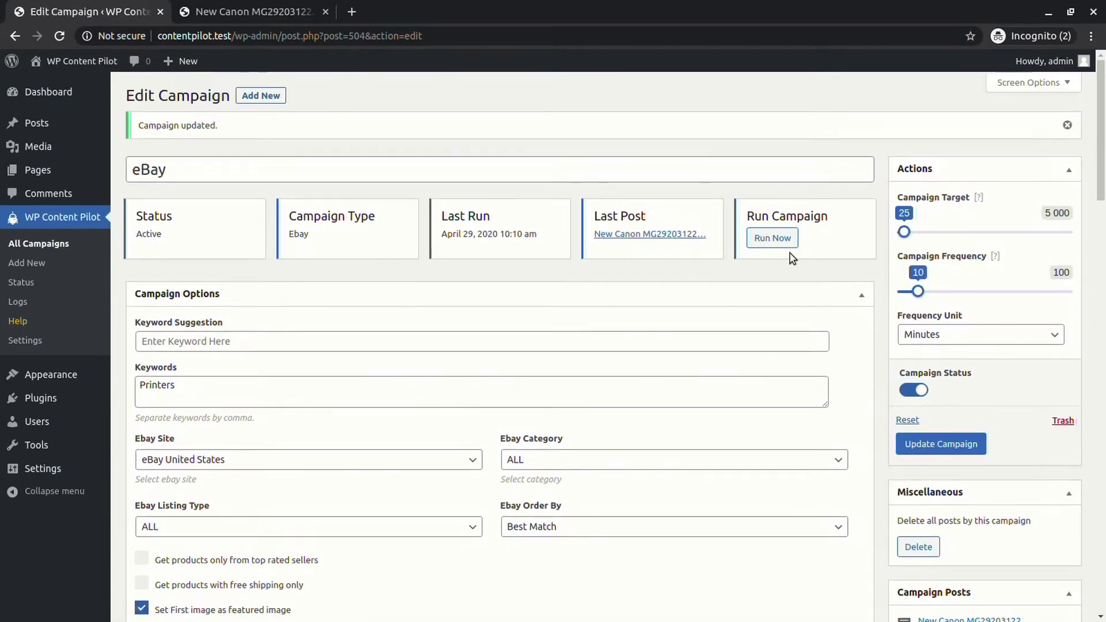
click(794, 245)
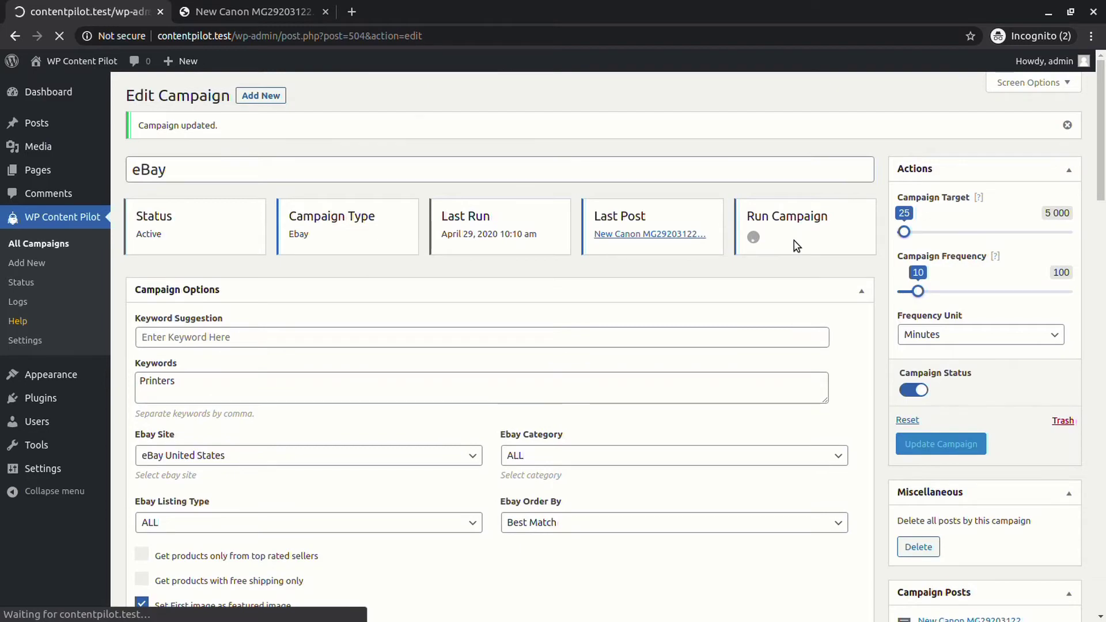
middle_click(465, 126)
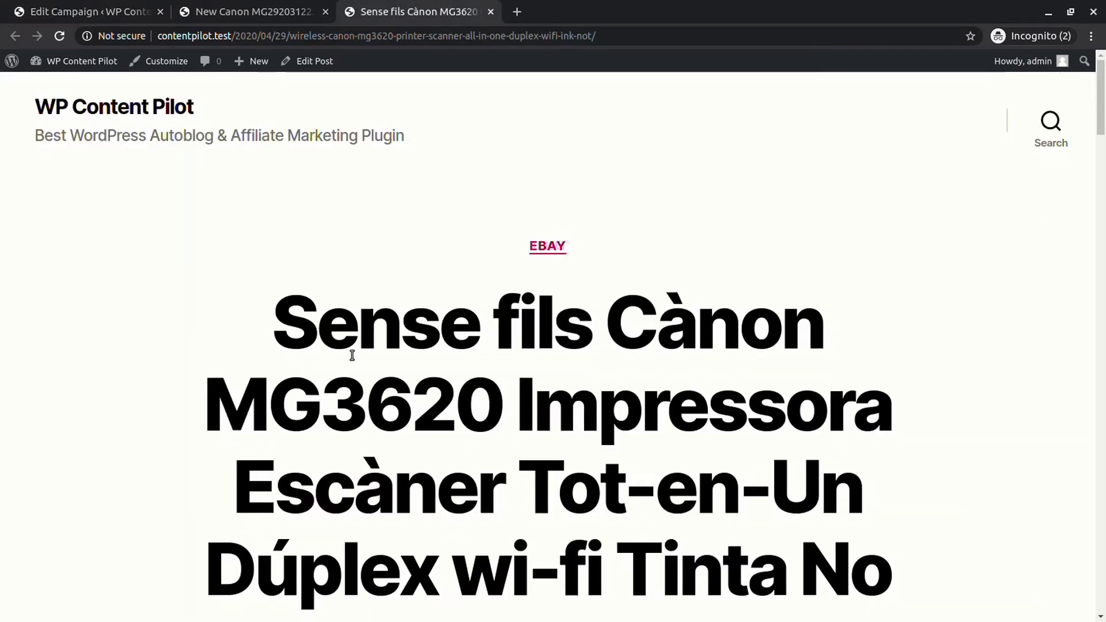
scroll(351, 355, down, 20)
drag(1100, 345, 1102, 106)
drag(274, 201, 891, 448)
- Fill in the campaign's Search Replace entry to replace "printer" with "APPLE"
click(132, 10)
scroll(1043, 232, down, 15)
click(333, 380)
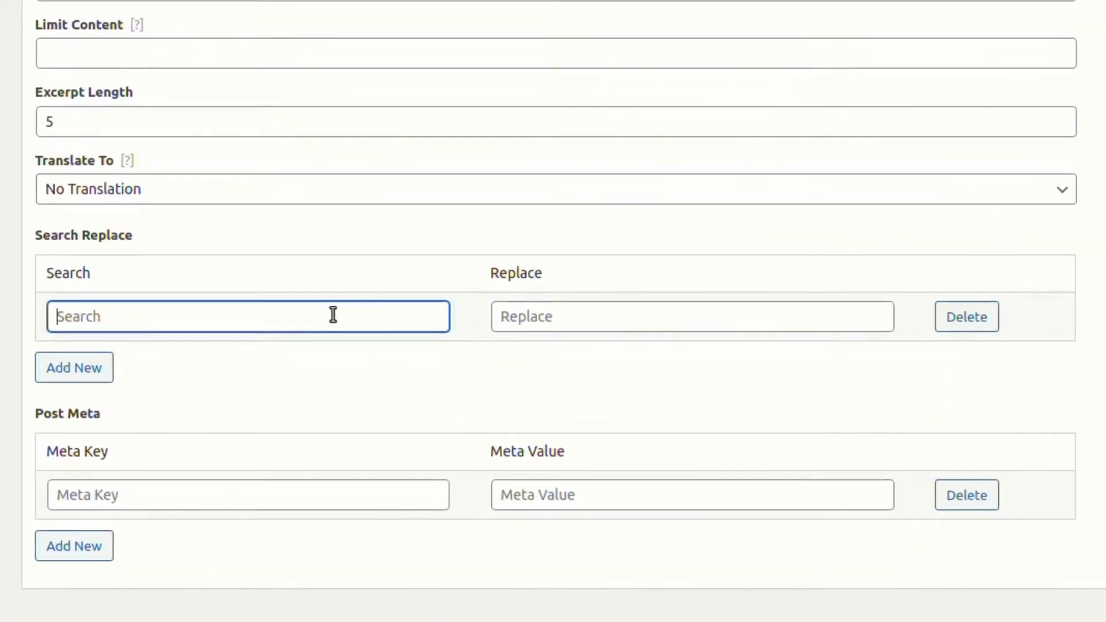
text(printer)
key(Tab)
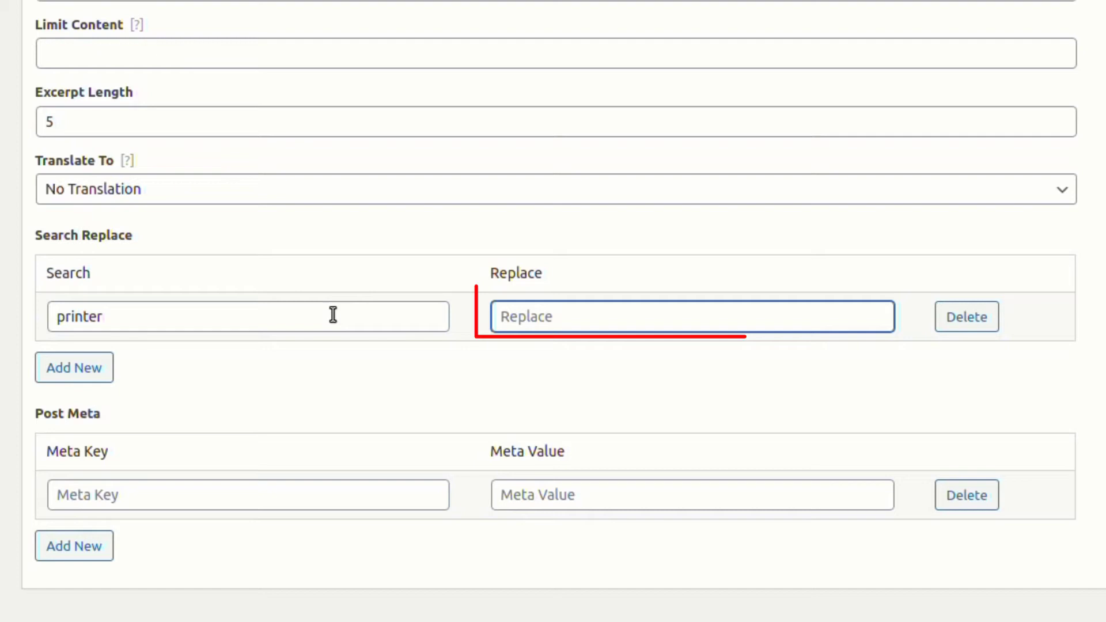
- Fill in the Post Meta entry with the meta key "meta" and the meta value "value"
click(381, 493)
text(meta)
key(Tab)
text(value)
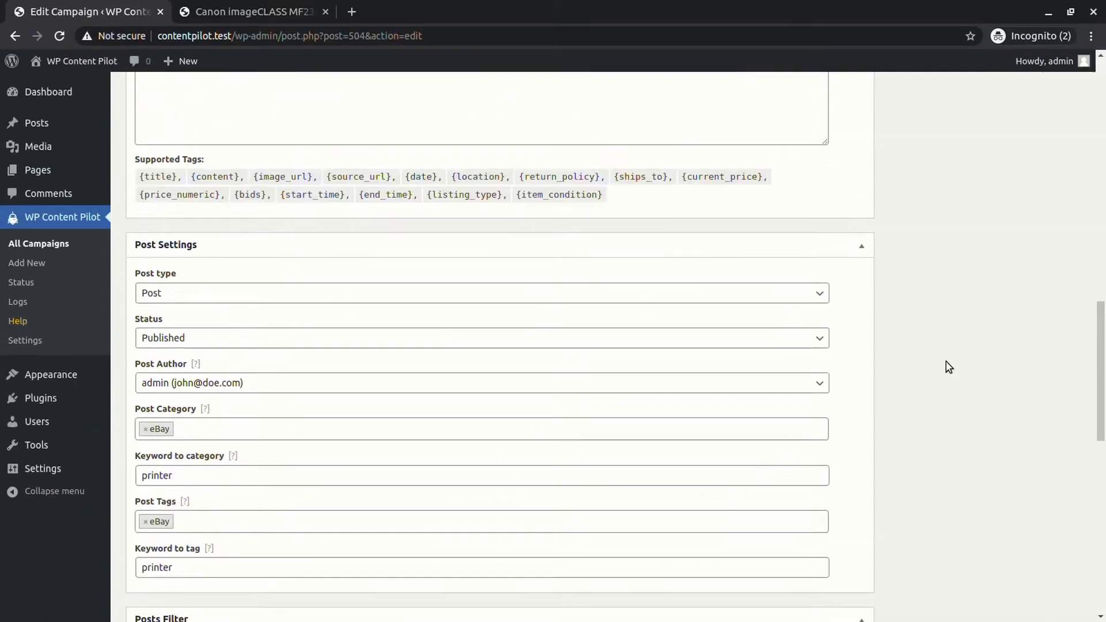
- Update and run the campaign, and open the generated HP Envy Photo 7155 post in a new tab
scroll(948, 367, up, 15)
click(904, 412)
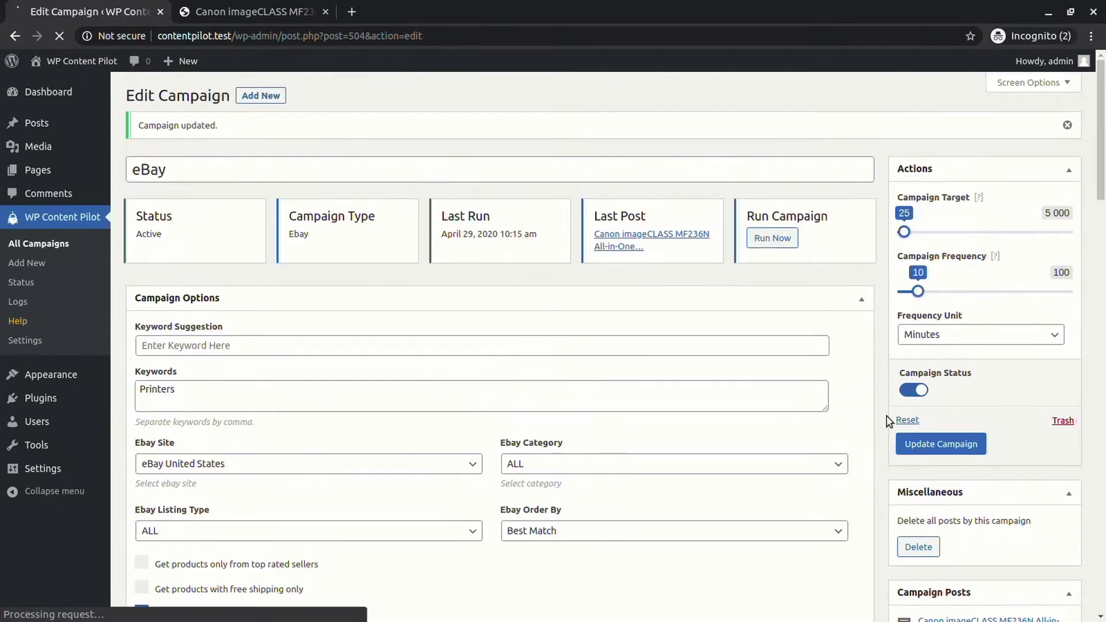
click(779, 240)
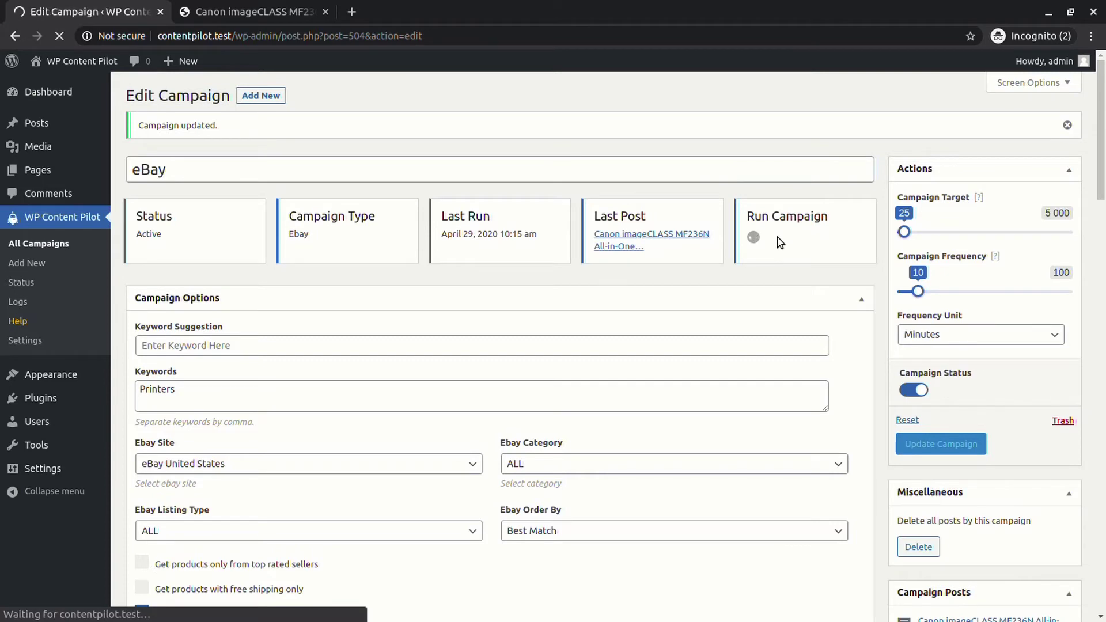
middle_click(472, 126)
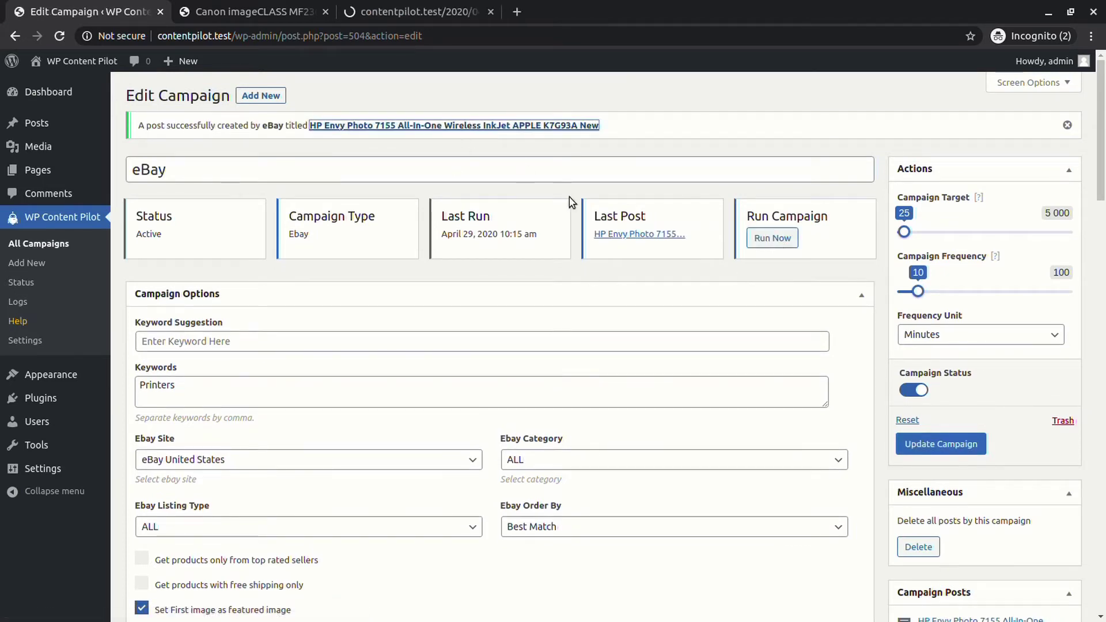
click(398, 9)
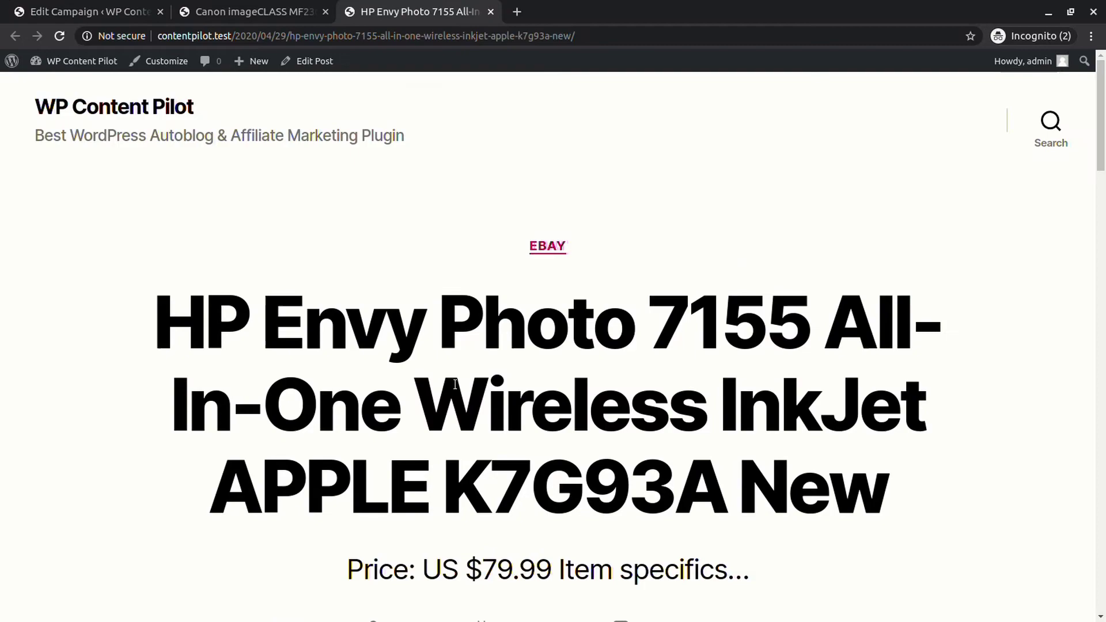
- Compare the word APPLE in the HP Envy post's title with the campaign's Search Replace entry
scroll(455, 378, down, 4)
drag(217, 274, 416, 281)
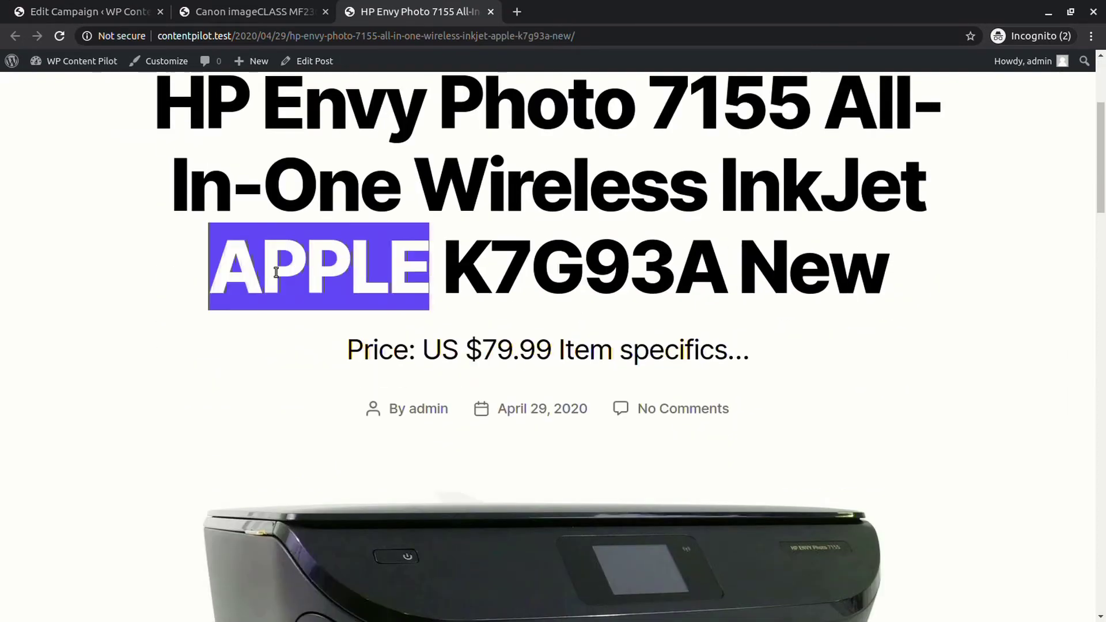
click(84, 8)
drag(1097, 152, 1097, 565)
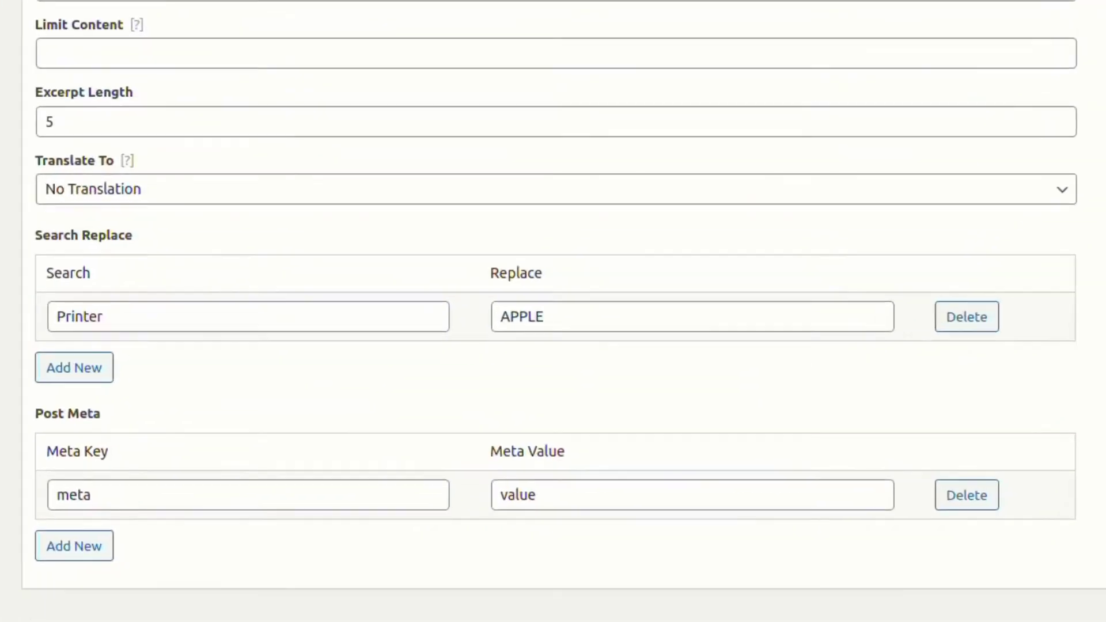
click(494, 383)
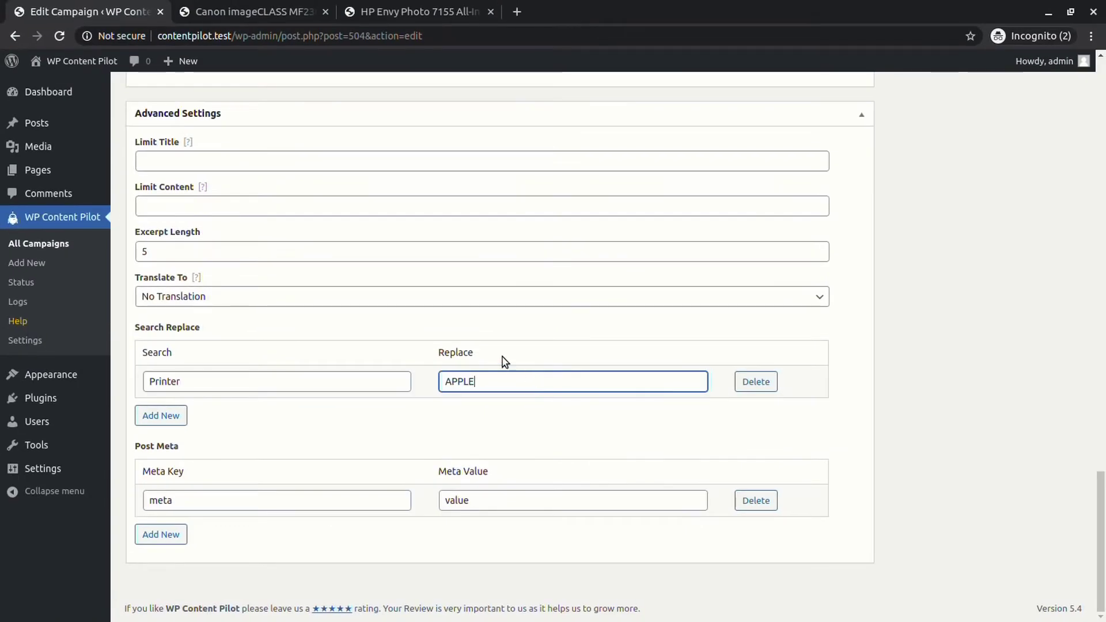
- Compare the "meta" custom field in the generated post's editor with the campaign's Post Meta entry
click(265, 7)
click(415, 11)
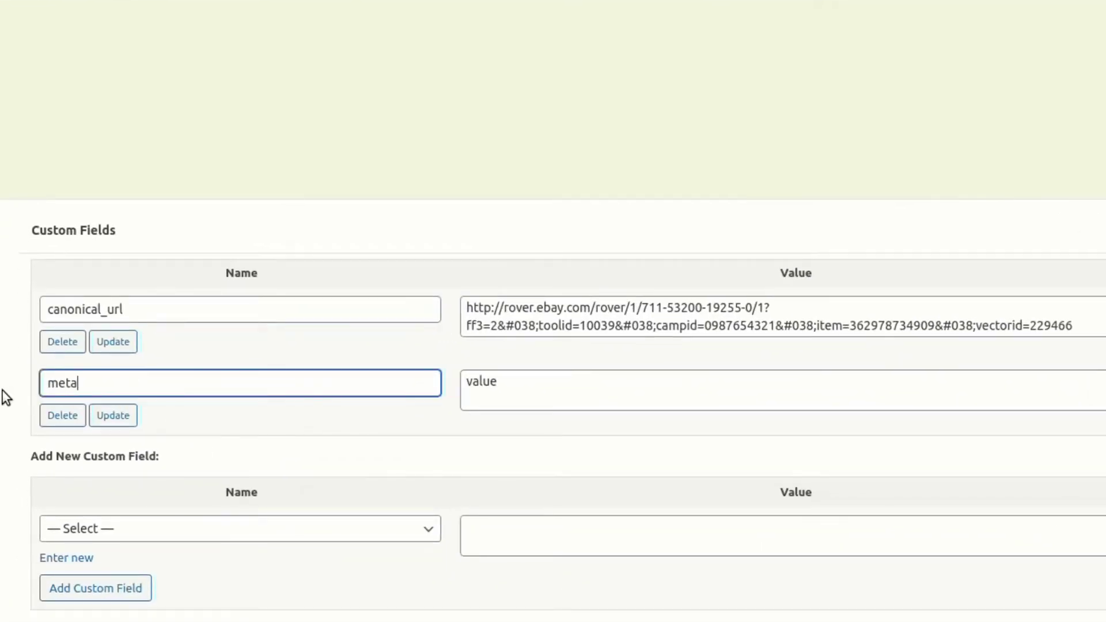
drag(538, 382, 420, 380)
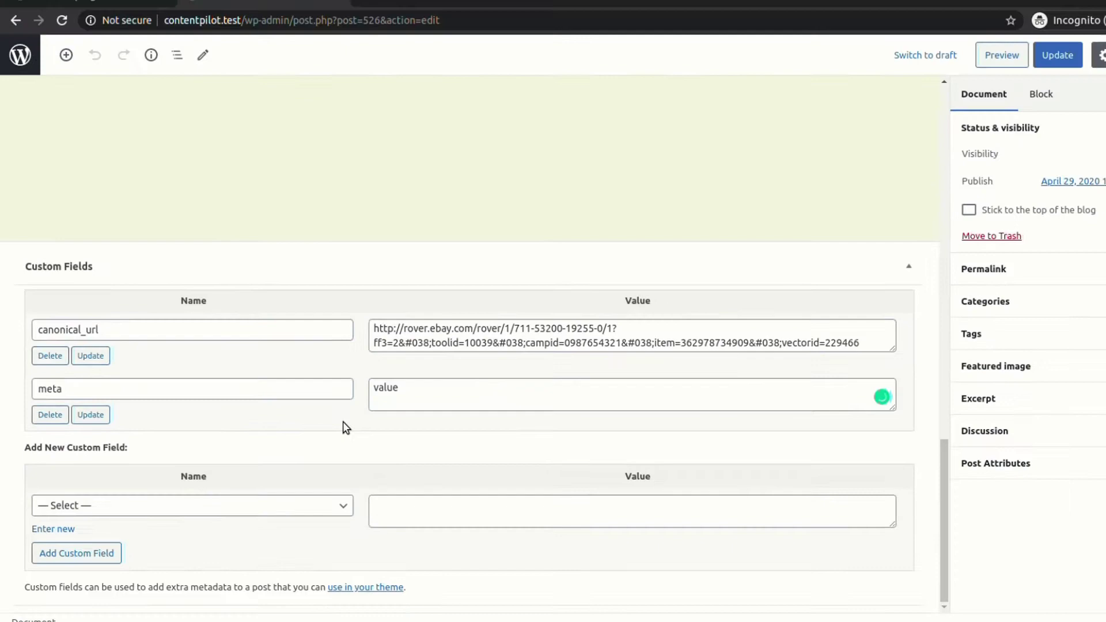
click(127, 5)
click(545, 500)
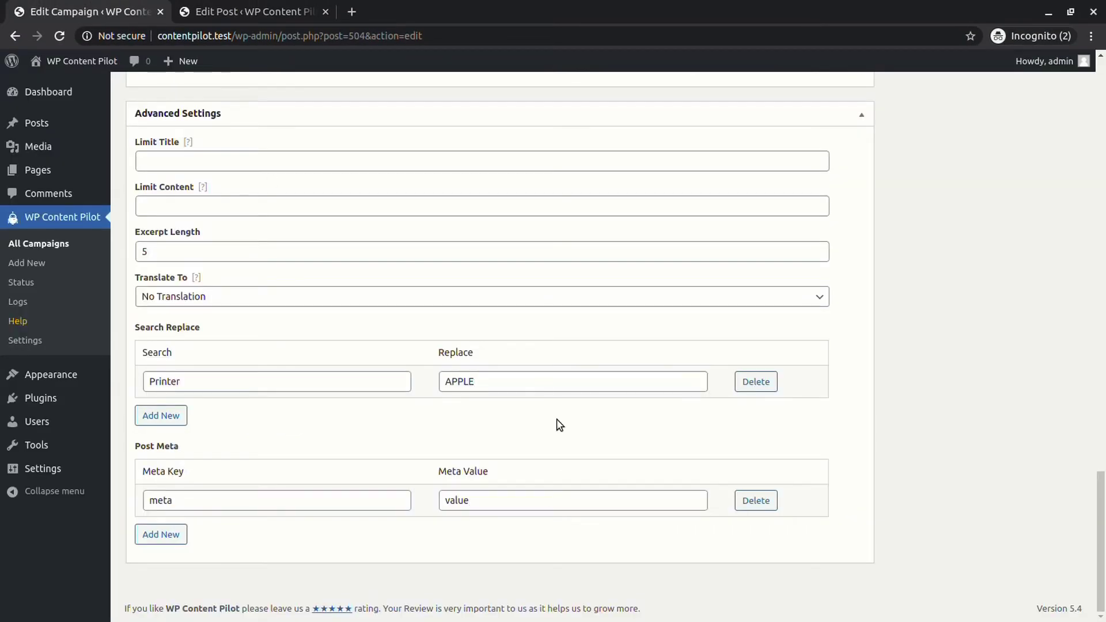
- Update the campaign and append a line break, a bold "Item Condition:" label and the {item_condition} tag to the Post Template
scroll(498, 549, up, 20)
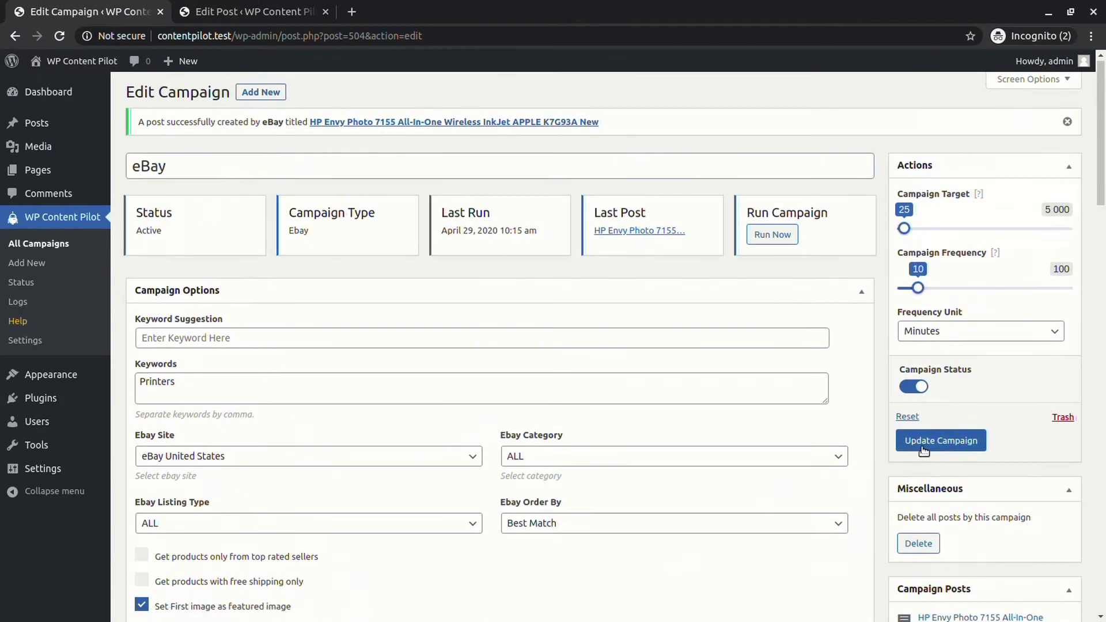
click(923, 450)
scroll(923, 450, down, 8)
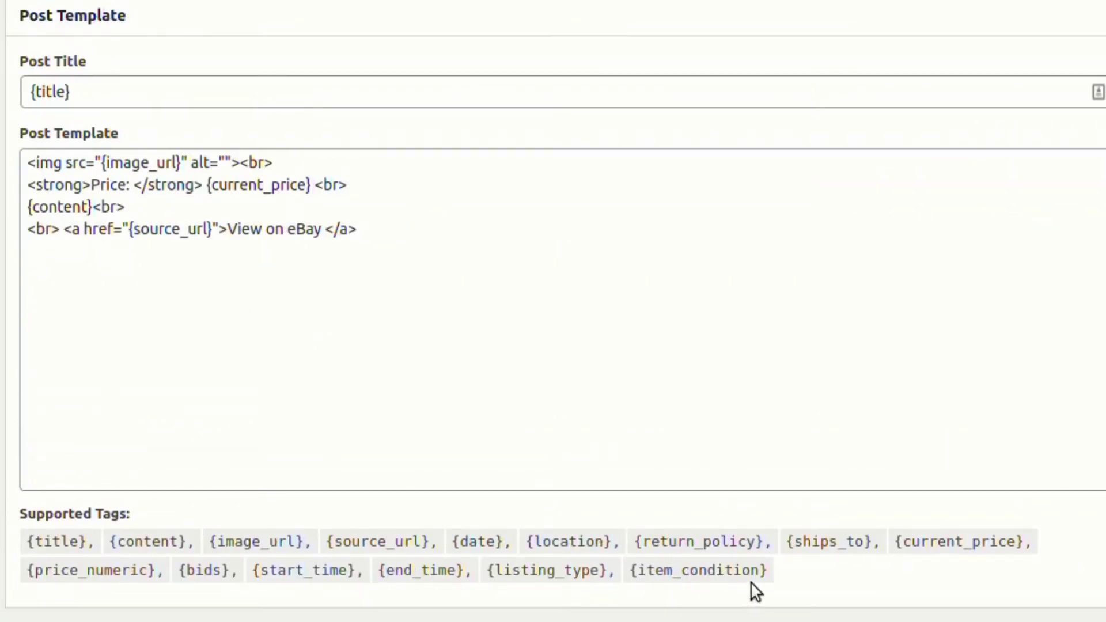
click(385, 230)
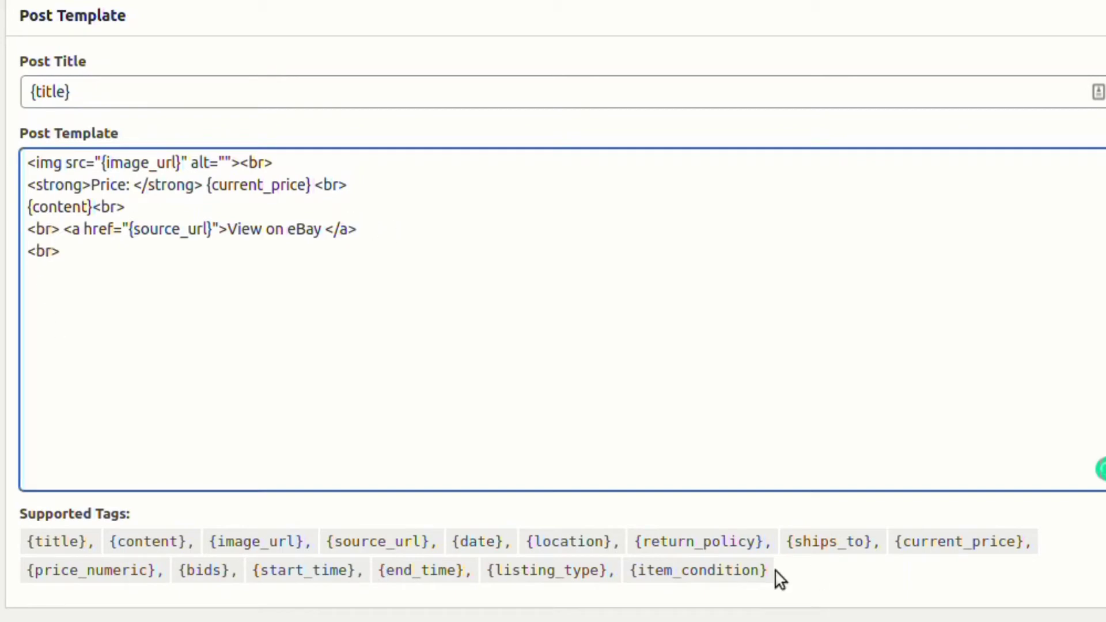
drag(28, 185, 202, 186)
key(ctrl+c)
click(60, 251)
key(ctrl+v)
double_click(138, 251)
text(Item Condition)
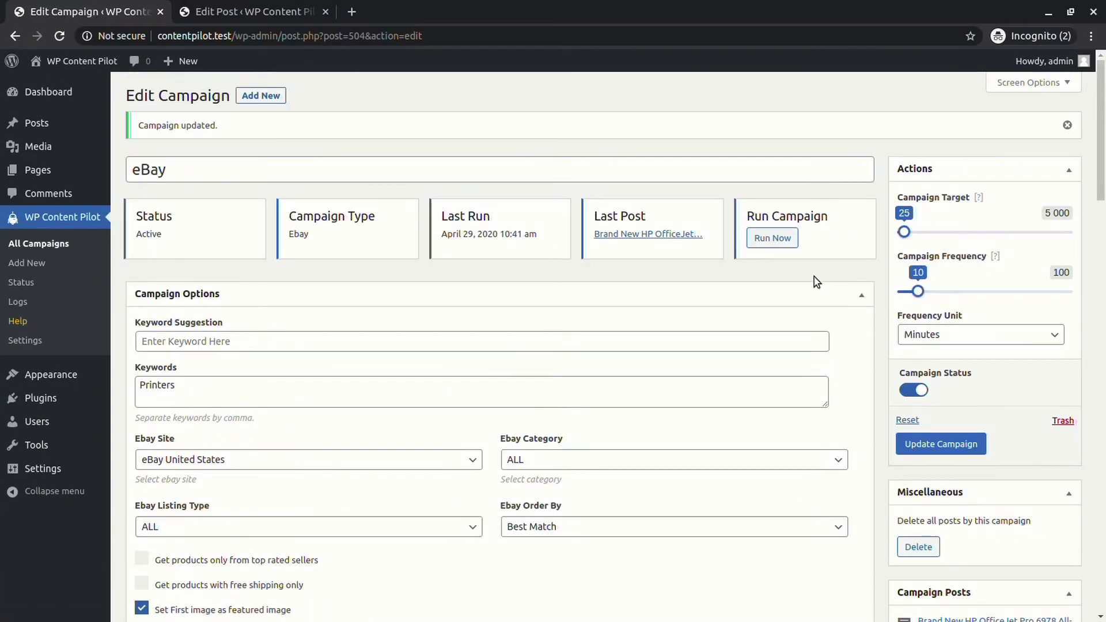
- Run the campaign and open the generated HP post in a new tab
click(765, 239)
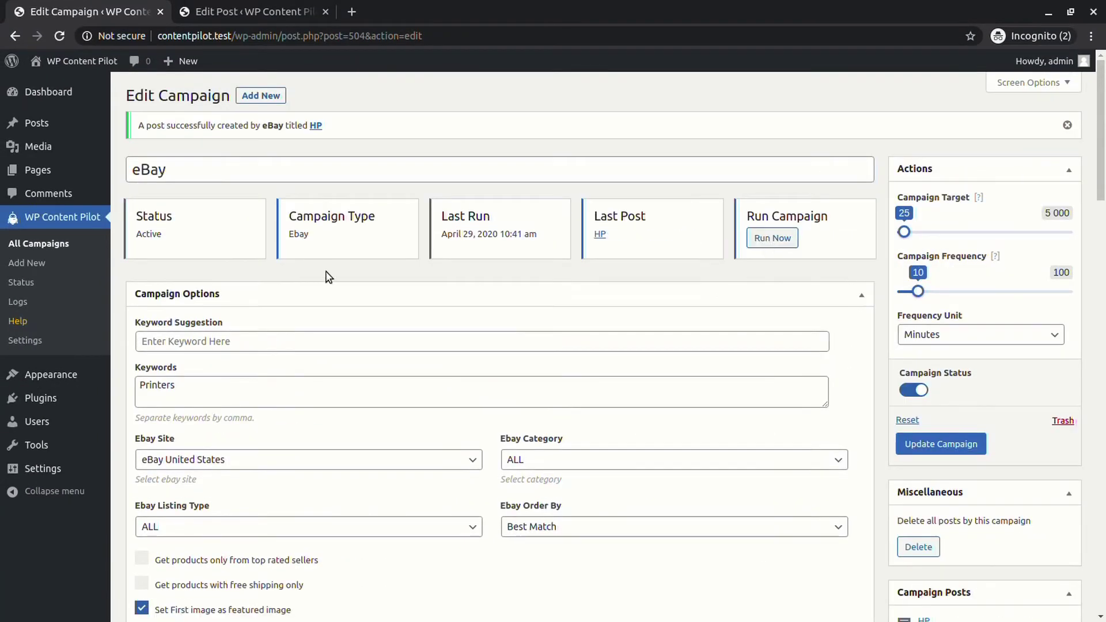
click(314, 125)
- Check the Item Condition line at the end of the HP post, and close the extra post tabs
scroll(527, 367, down, 13)
drag(1099, 199, 1101, 505)
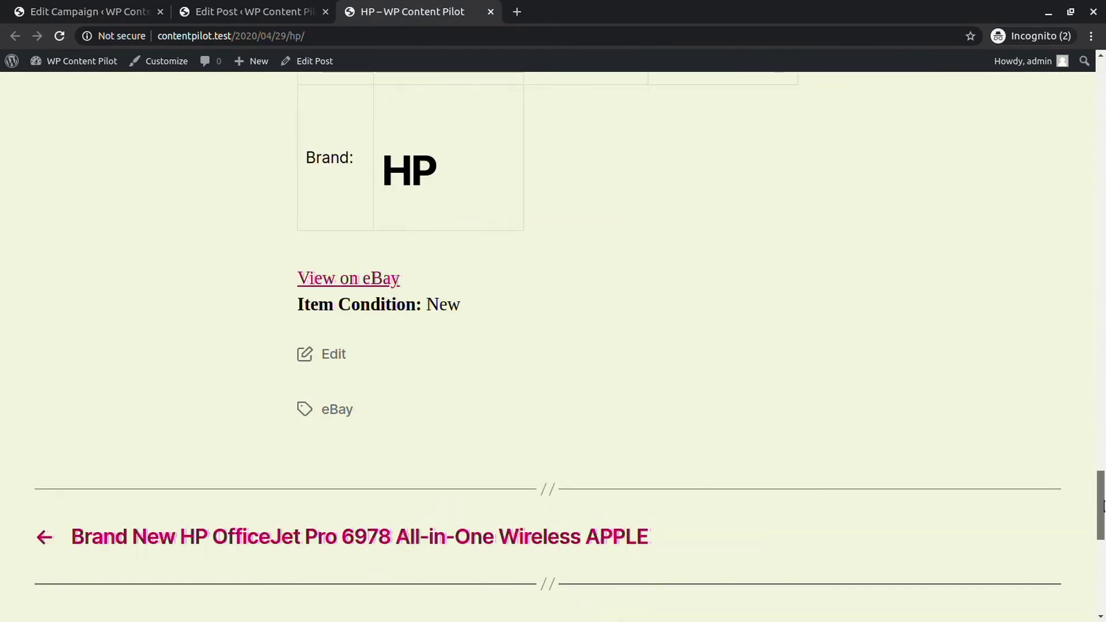
triple_click(368, 316)
click(490, 12)
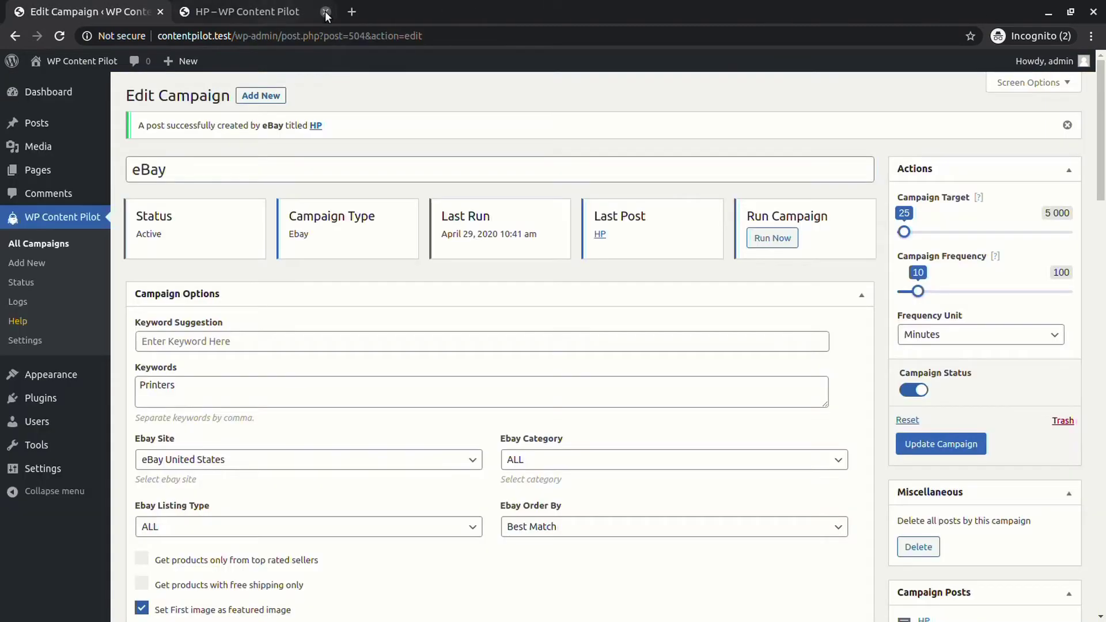
click(326, 12)
- Look through the Status and Post type options in the campaign's Post Settings
scroll(574, 291, down, 7)
scroll(575, 290, down, 8)
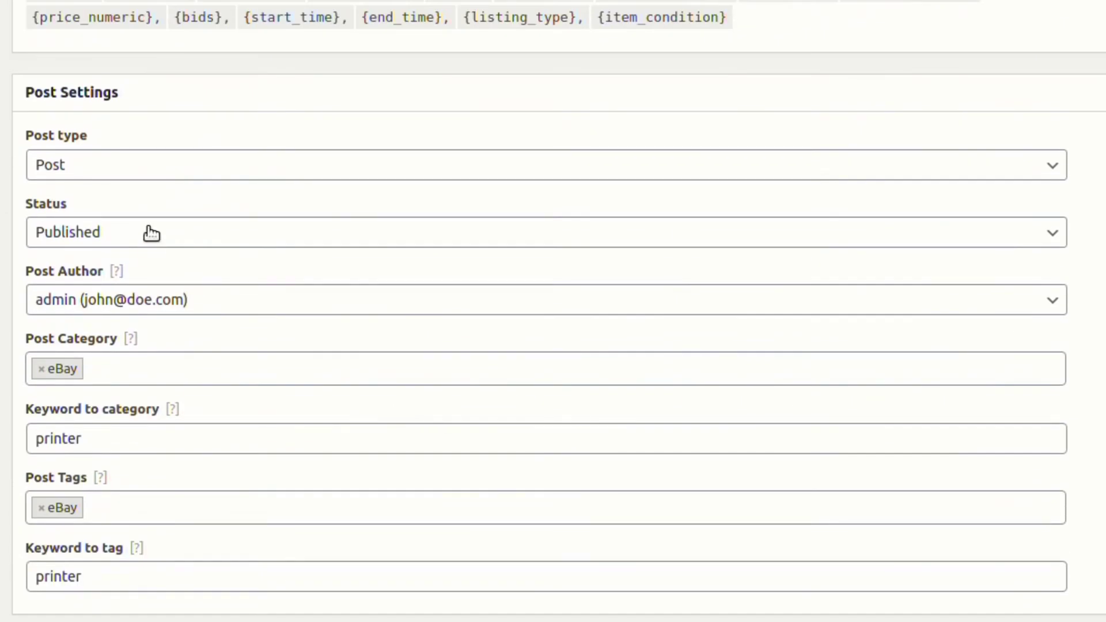
click(148, 229)
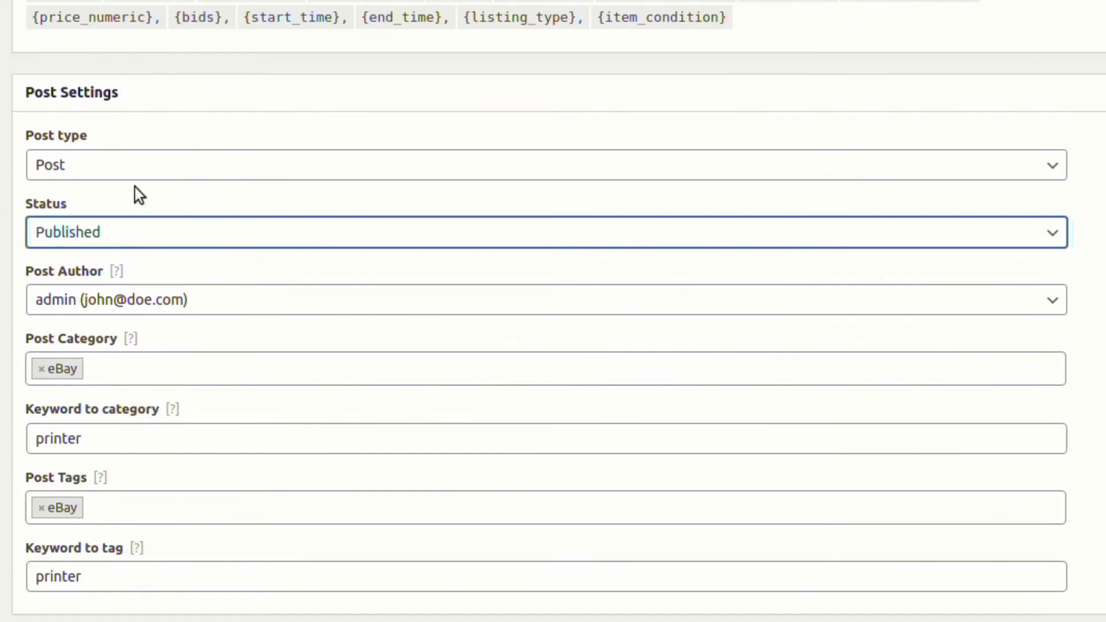
click(135, 188)
click(63, 171)
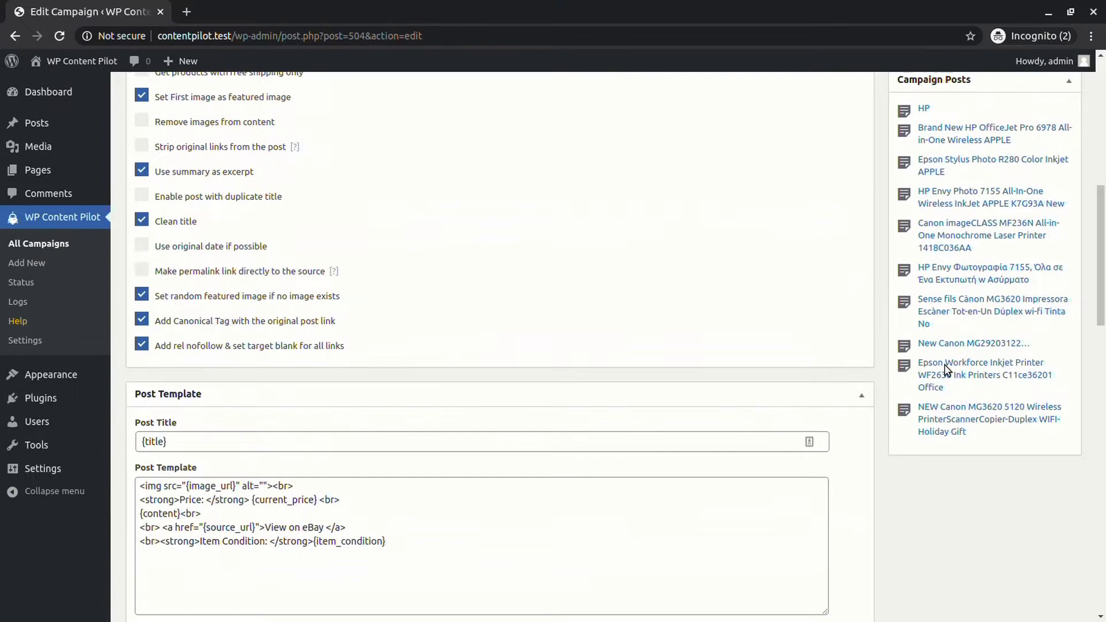
- Update and run the campaign with the Page post type, and view the generated Zebra LP 2844 page
scroll(942, 364, up, 5)
click(942, 255)
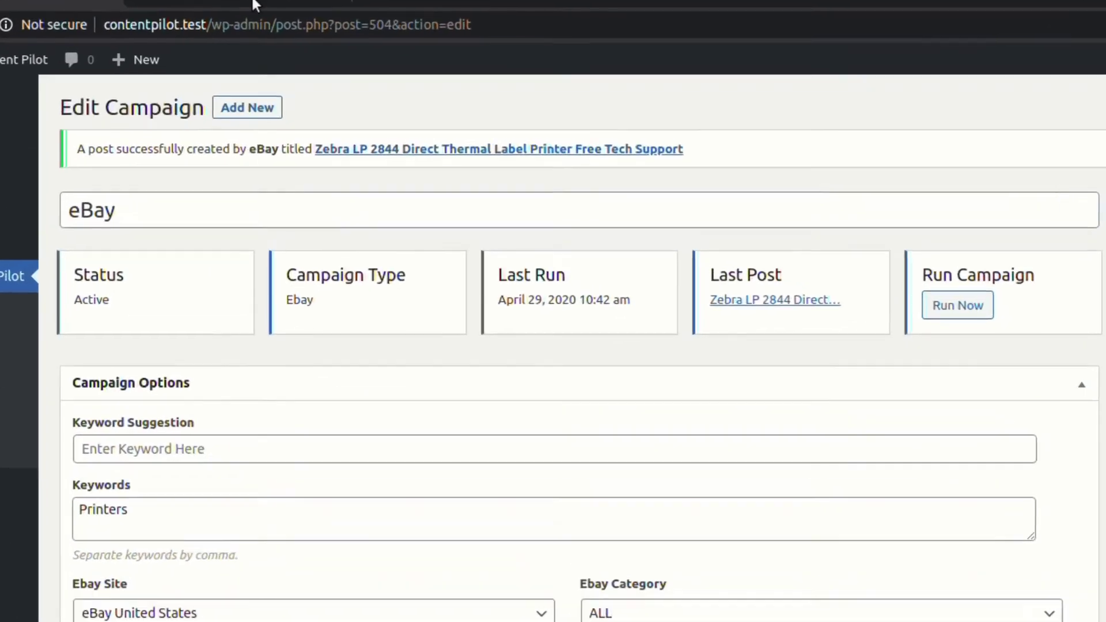
click(254, 5)
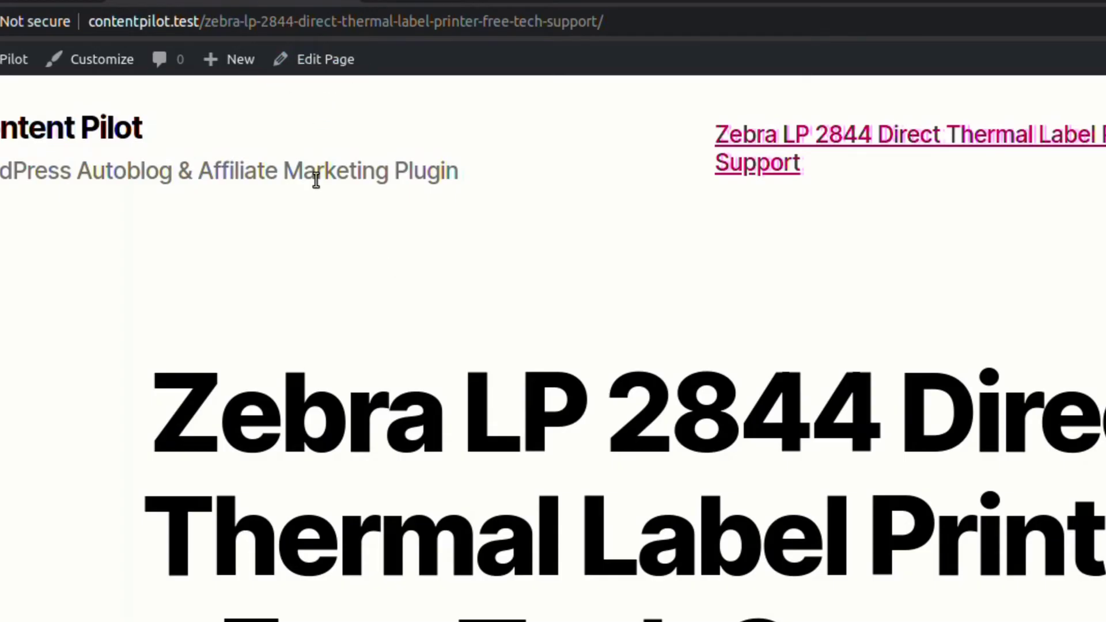
click(88, 11)
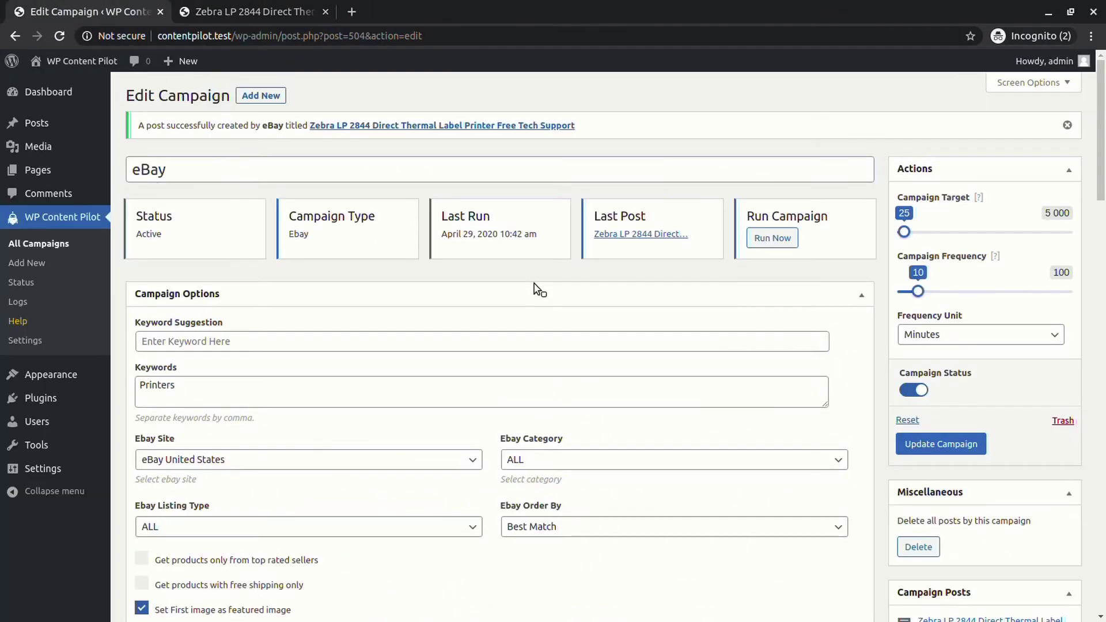
- Set the campaign's Post type to Post and its Status to Private in Post Settings
scroll(573, 308, down, 15)
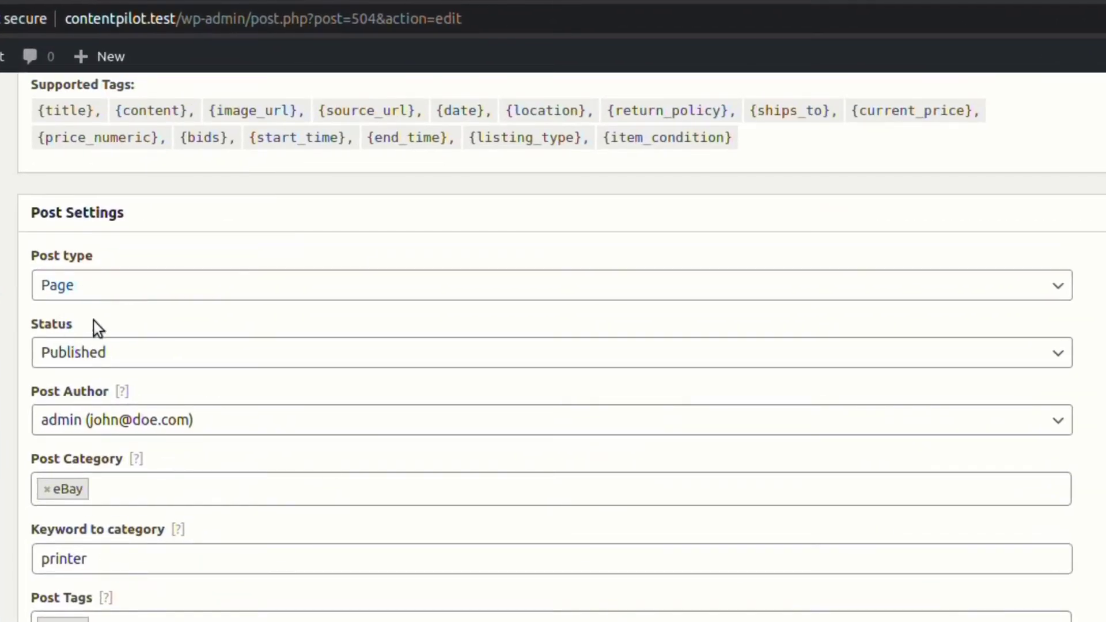
click(91, 307)
click(242, 325)
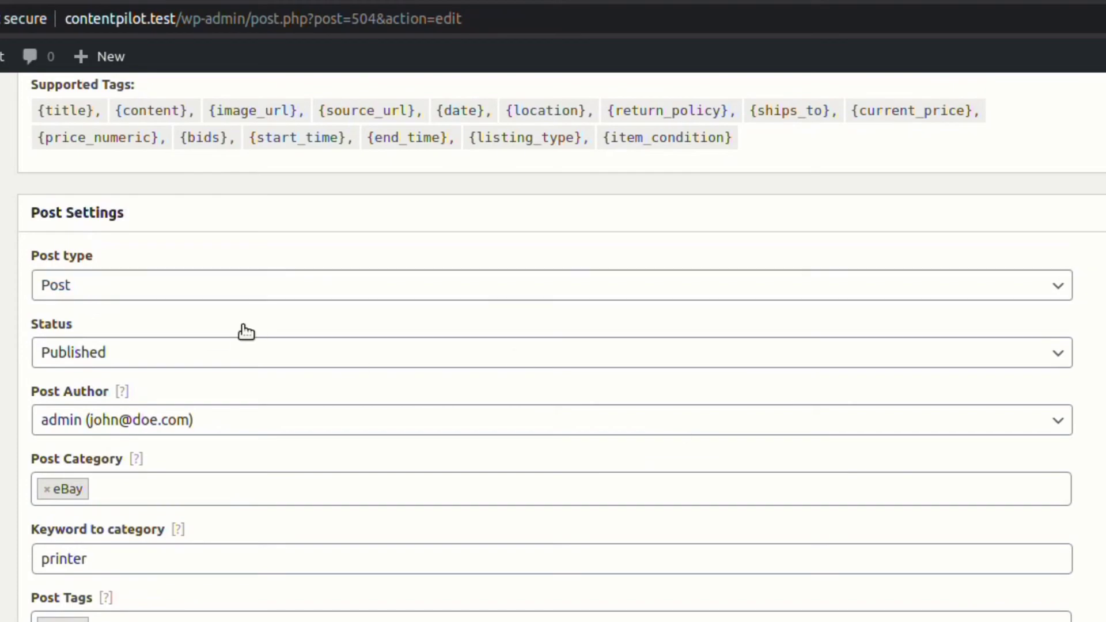
click(104, 362)
click(101, 401)
- Update the campaign and run it to generate a private printer post
scroll(1007, 373, up, 8)
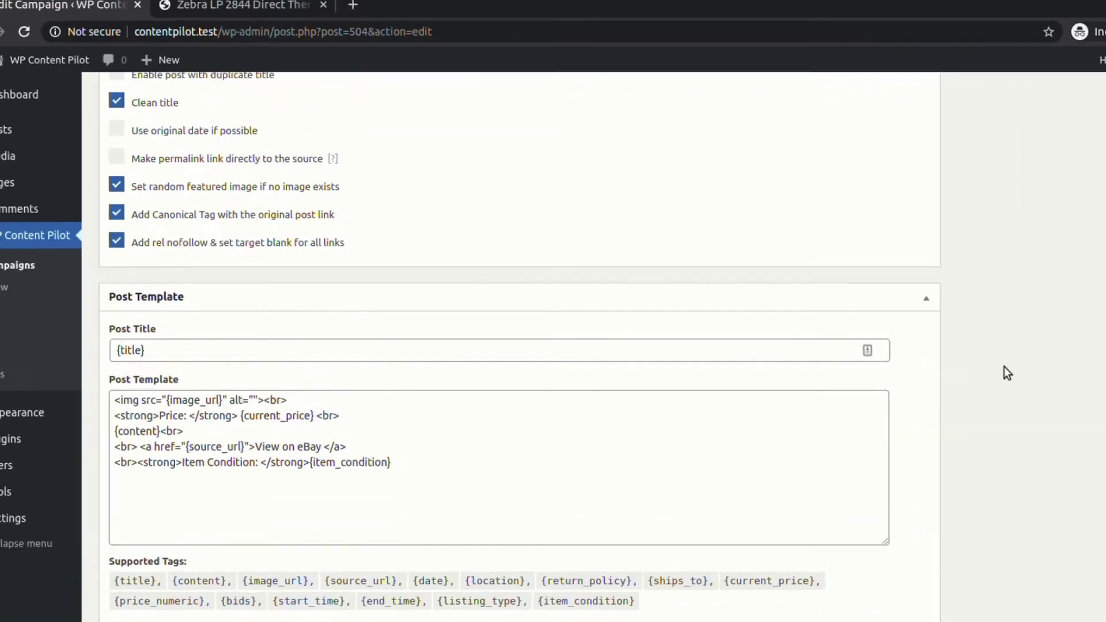
scroll(1007, 373, up, 10)
click(921, 374)
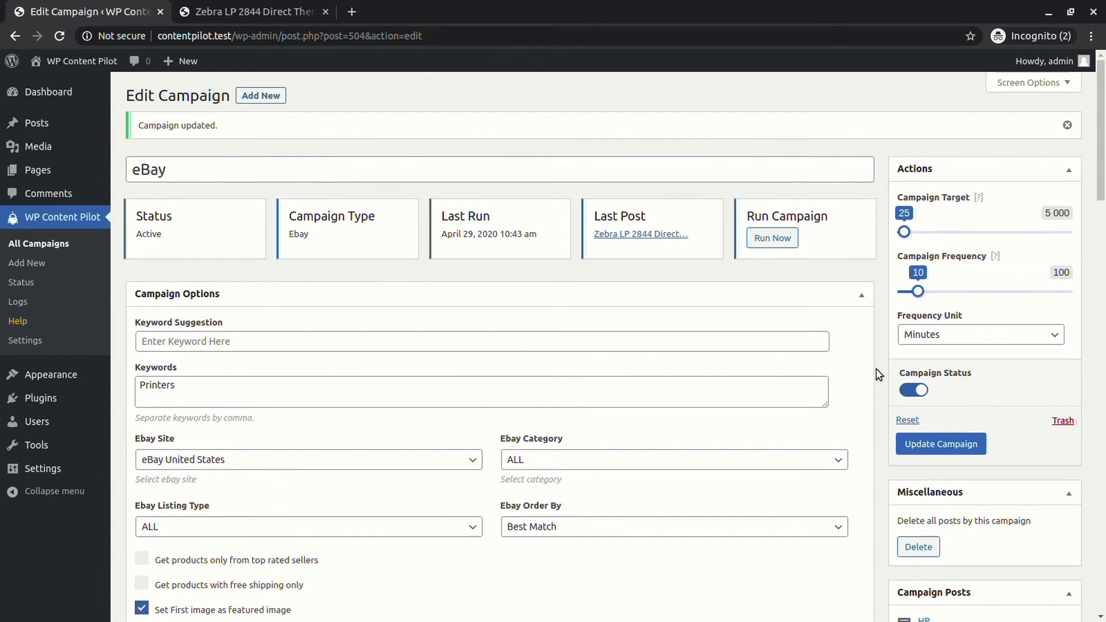
click(771, 240)
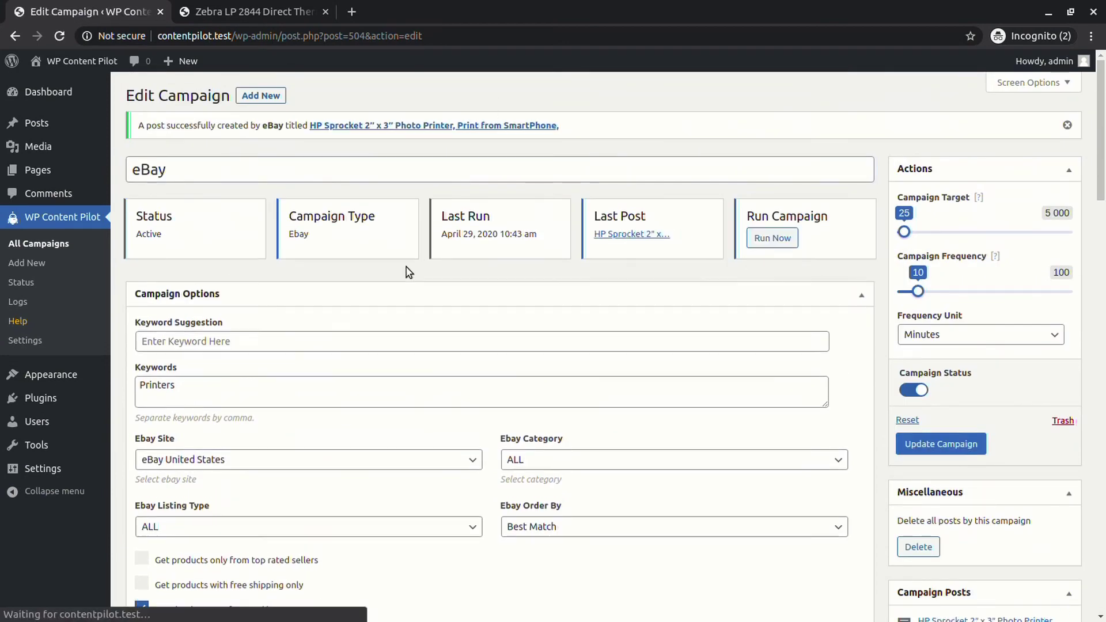
- Open the list of all posts in a new tab, close the Zebra page, and check the HP Sprocket post's status
mouse_move(31, 122)
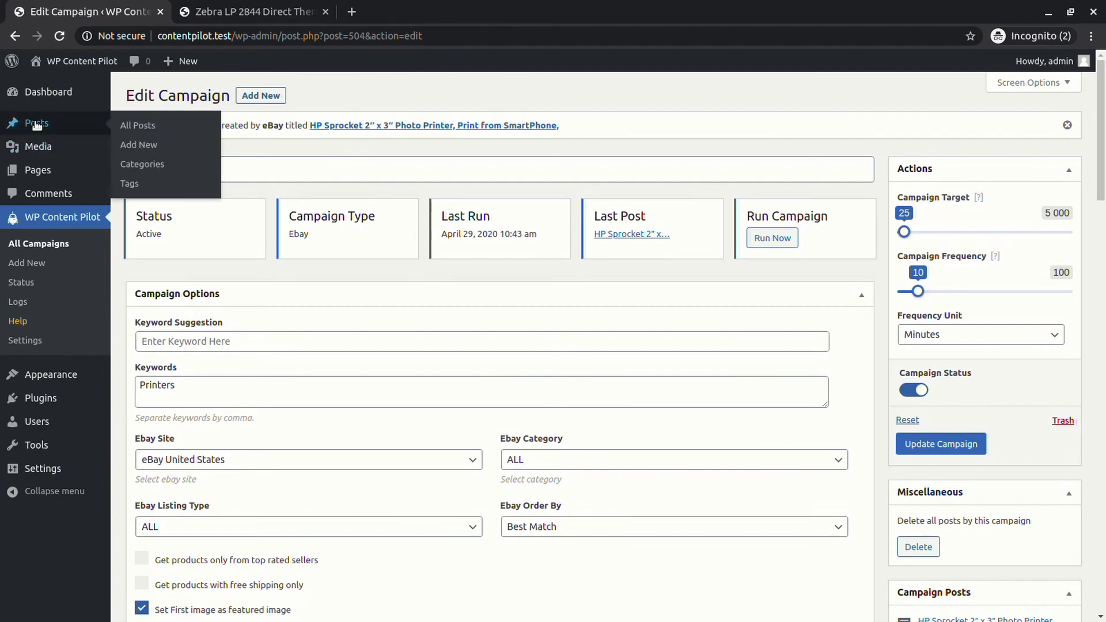
middle_click(132, 120)
middle_click(240, 12)
click(241, 11)
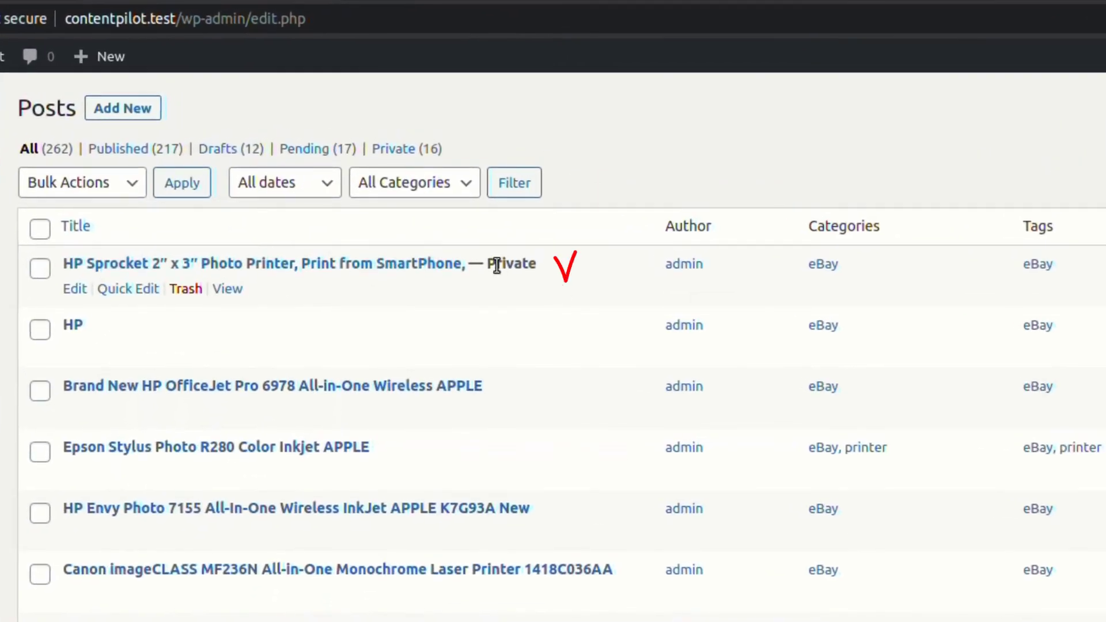
- Save the campaign with the post Status set to Draft, and run it
key(ctrl+shift+Tab)
click(384, 312)
click(385, 312)
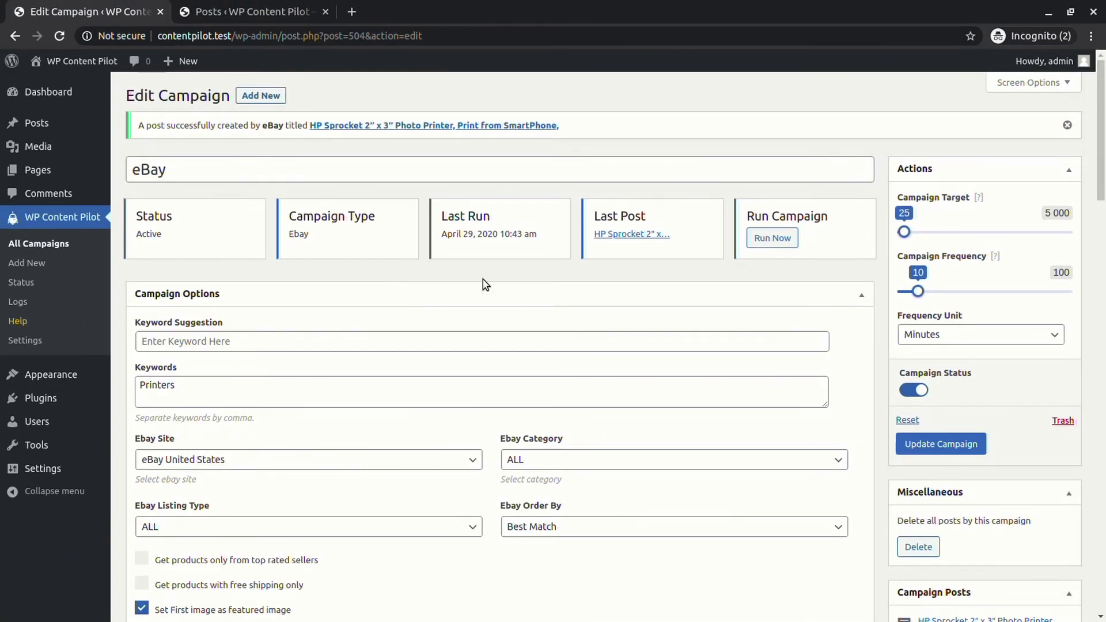
scroll(628, 344, down, 10)
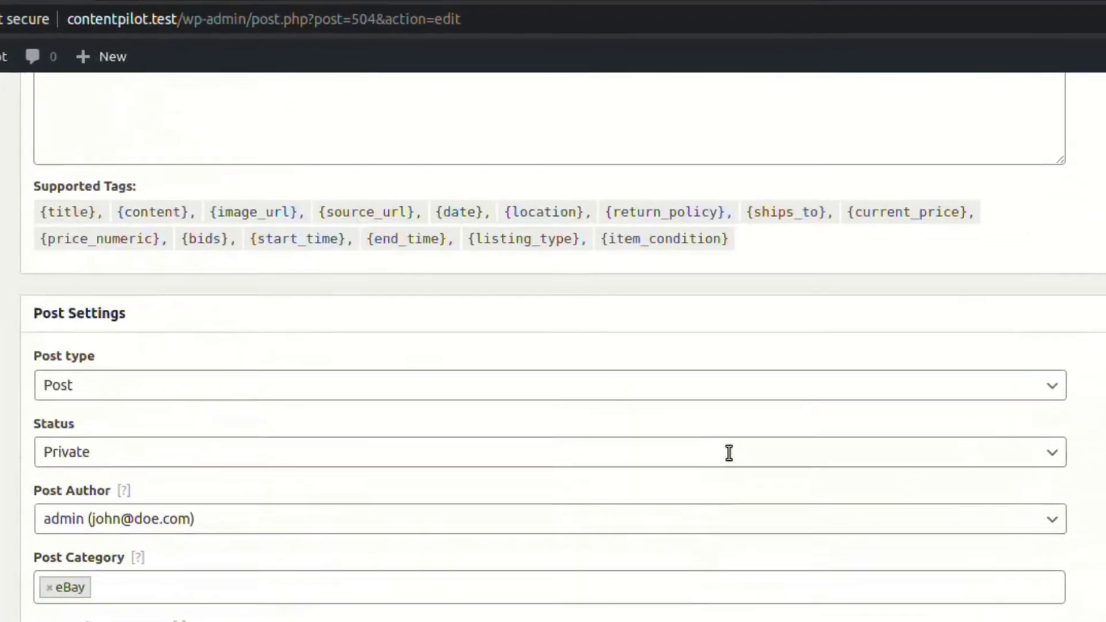
scroll(729, 453, down, 3)
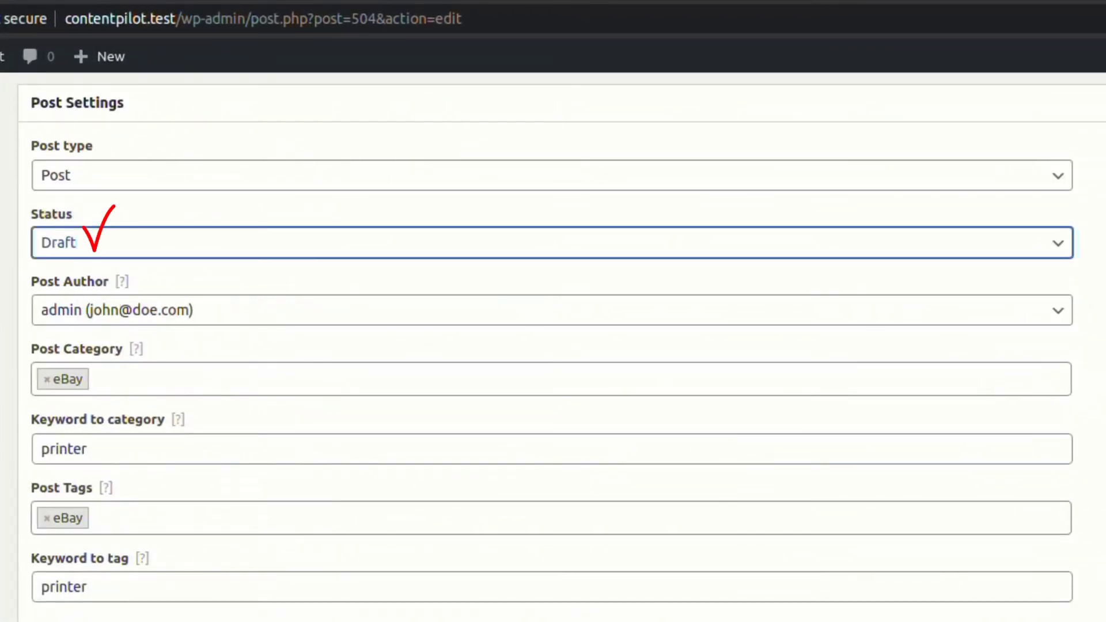
scroll(553, 345, up, 13)
click(946, 341)
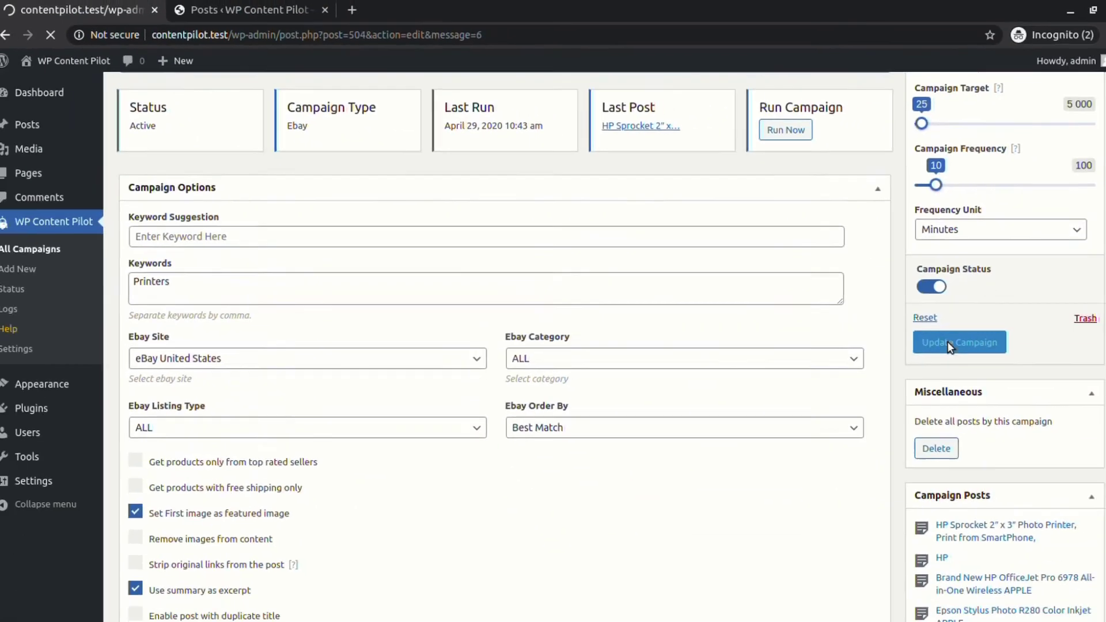
click(784, 131)
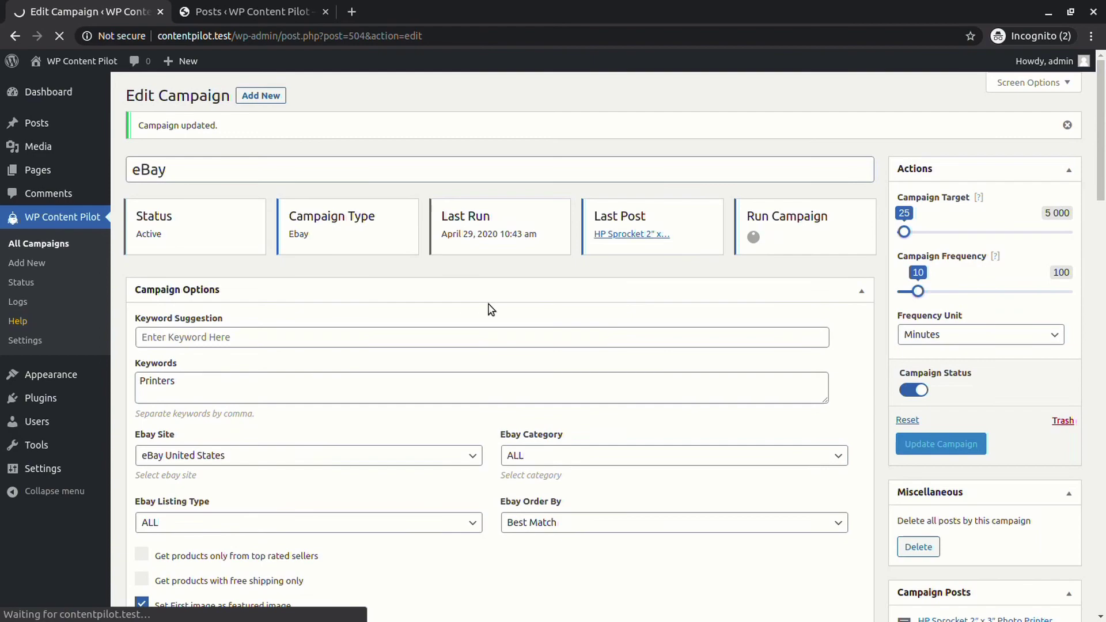
- Refresh the posts list and check the status of the new HP OfficeJet Pro 8022 post
click(253, 11)
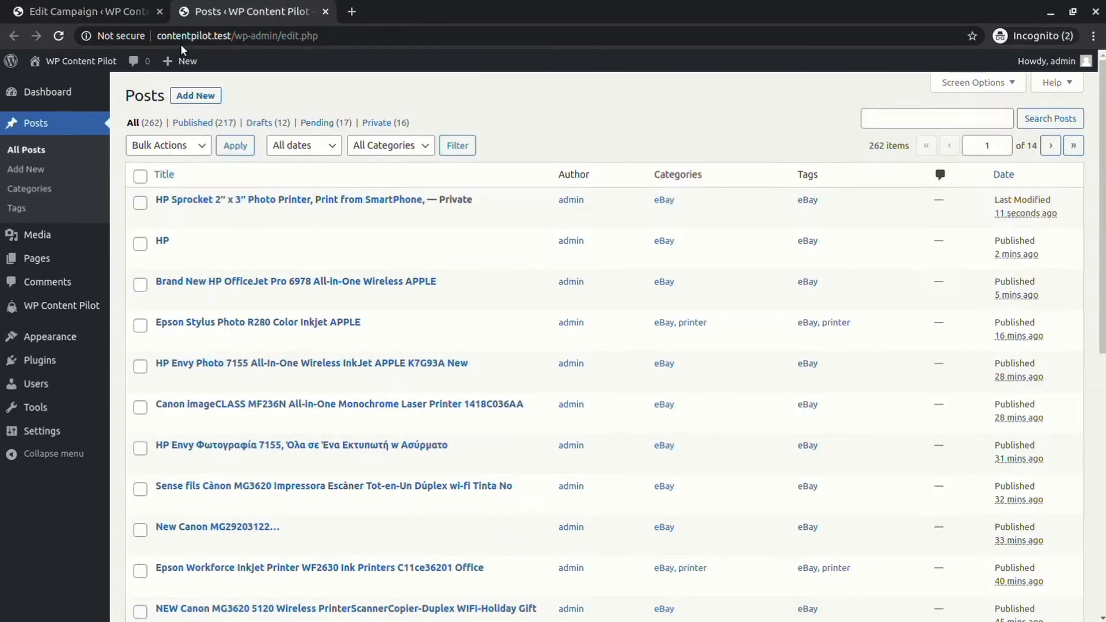
click(59, 35)
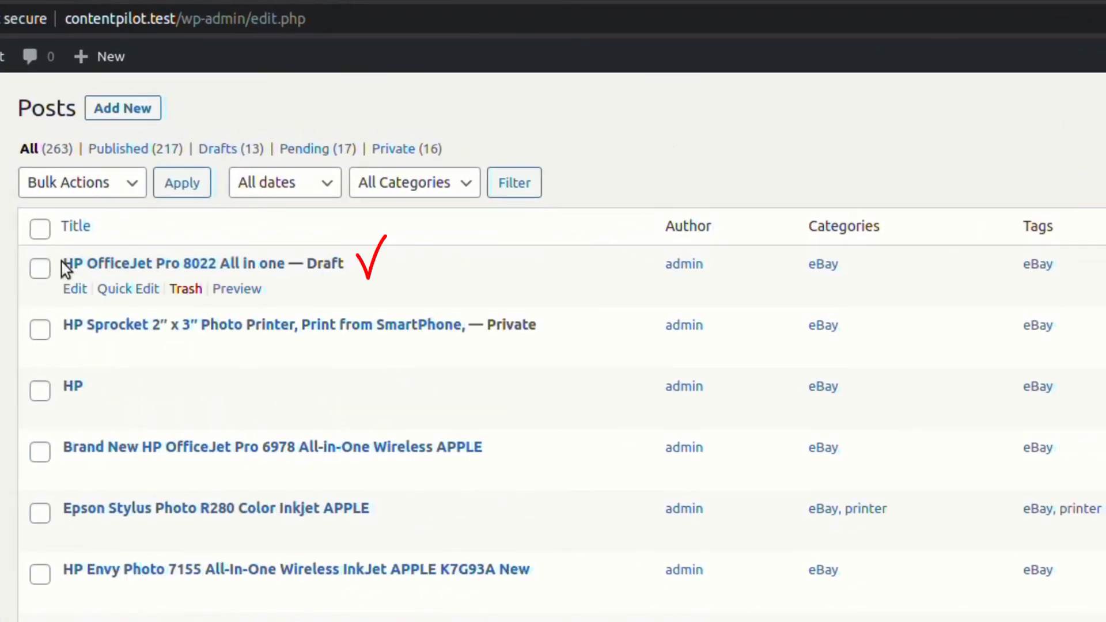
drag(61, 262, 365, 267)
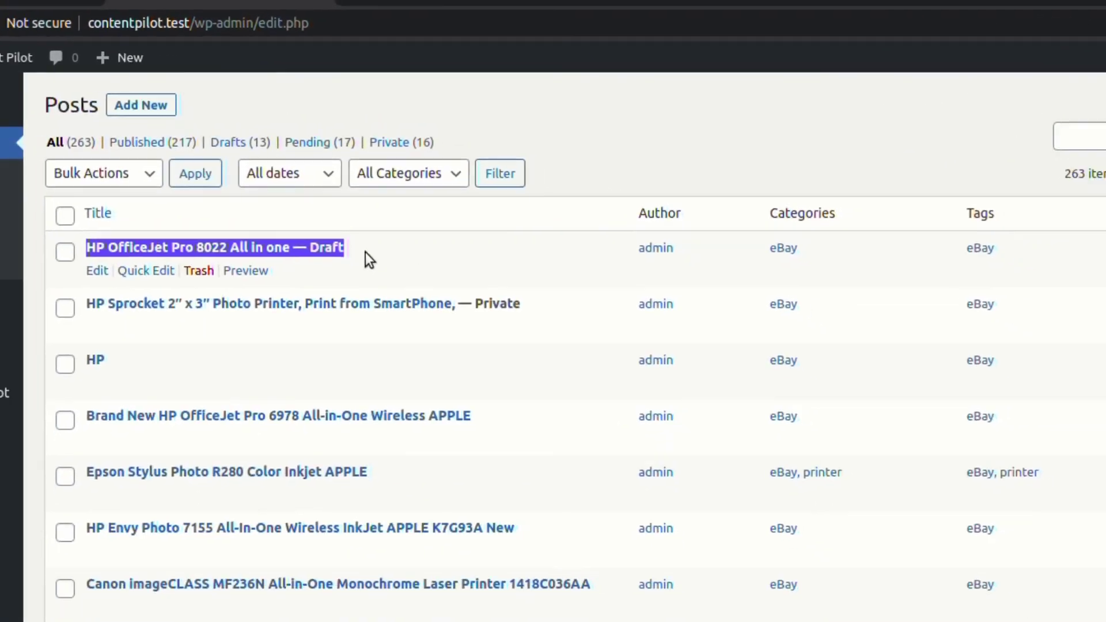
click(303, 266)
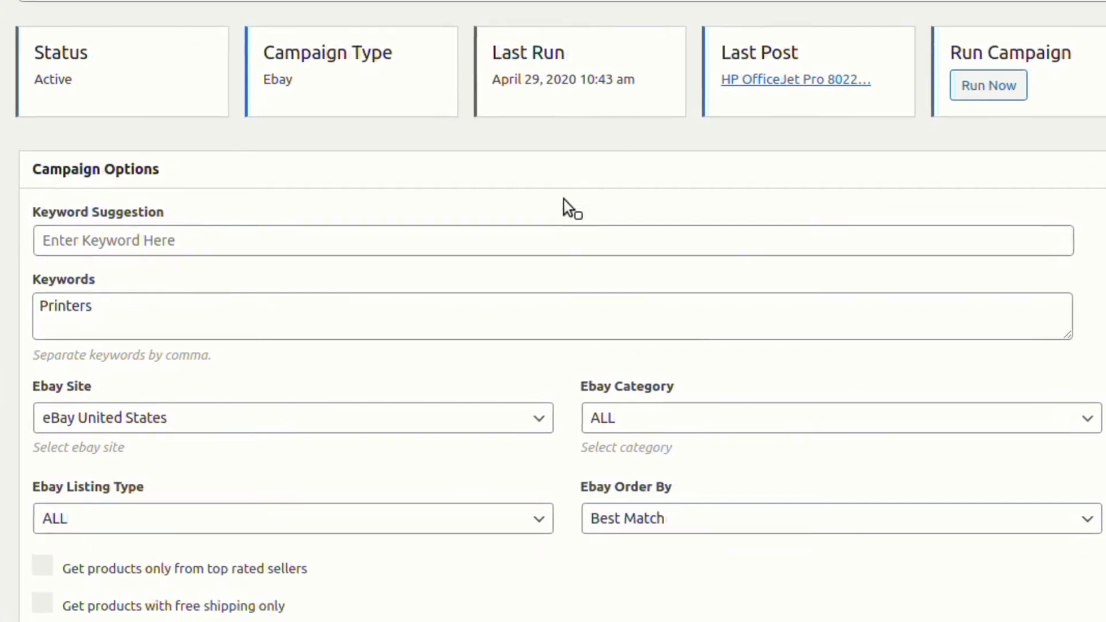
- Save the campaign with the post Status set to Pending, and run it to generate another post
scroll(563, 199, down, 15)
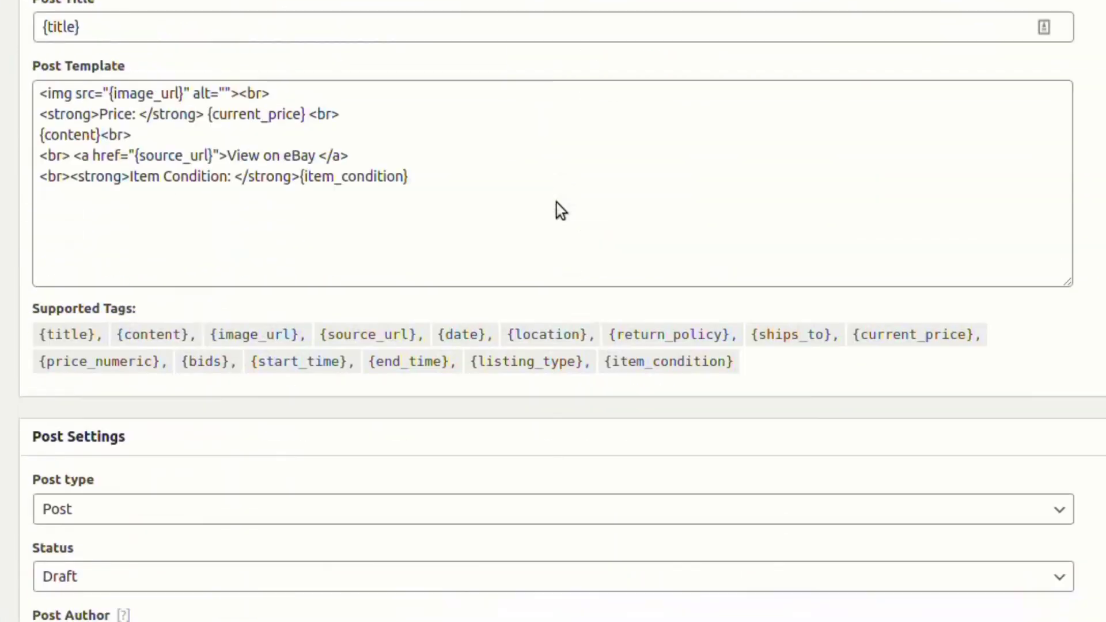
click(156, 301)
click(81, 344)
scroll(553, 311, up, 20)
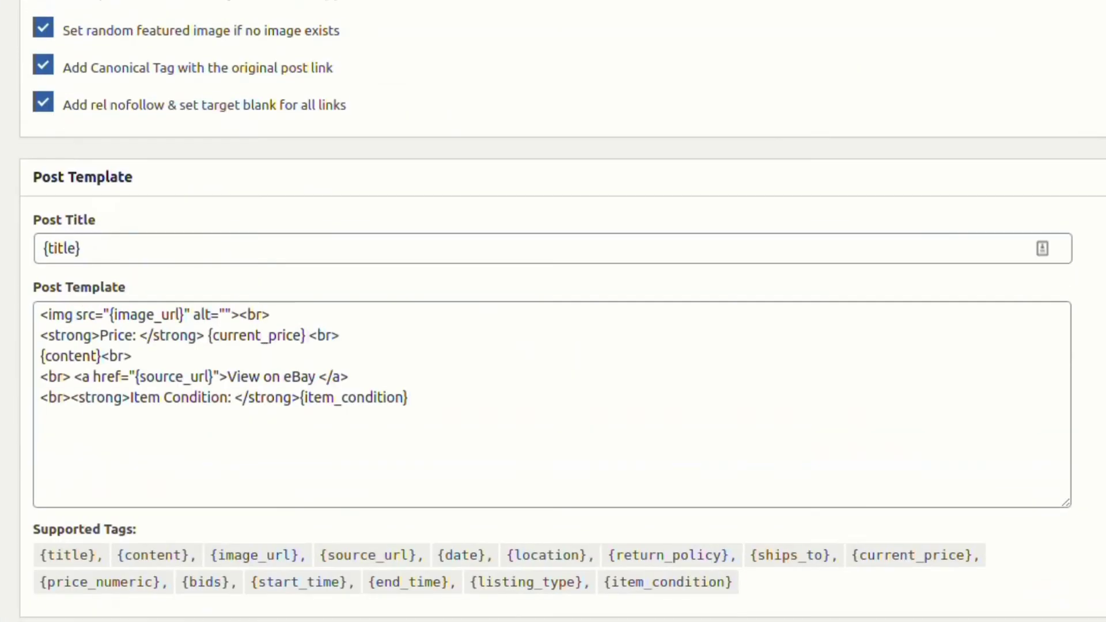
click(937, 372)
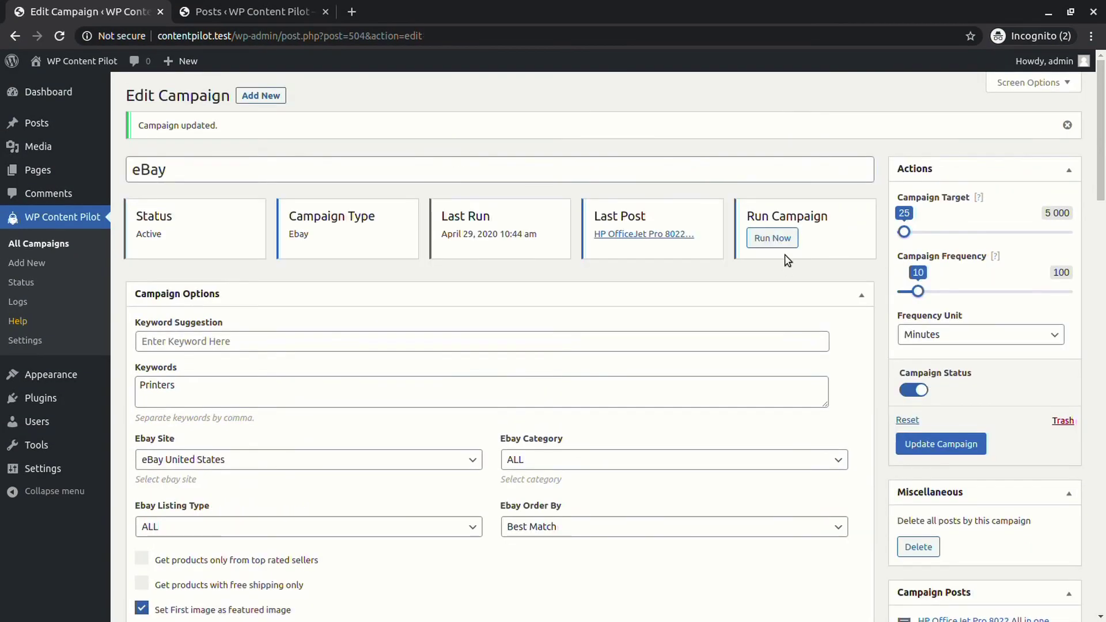
click(776, 239)
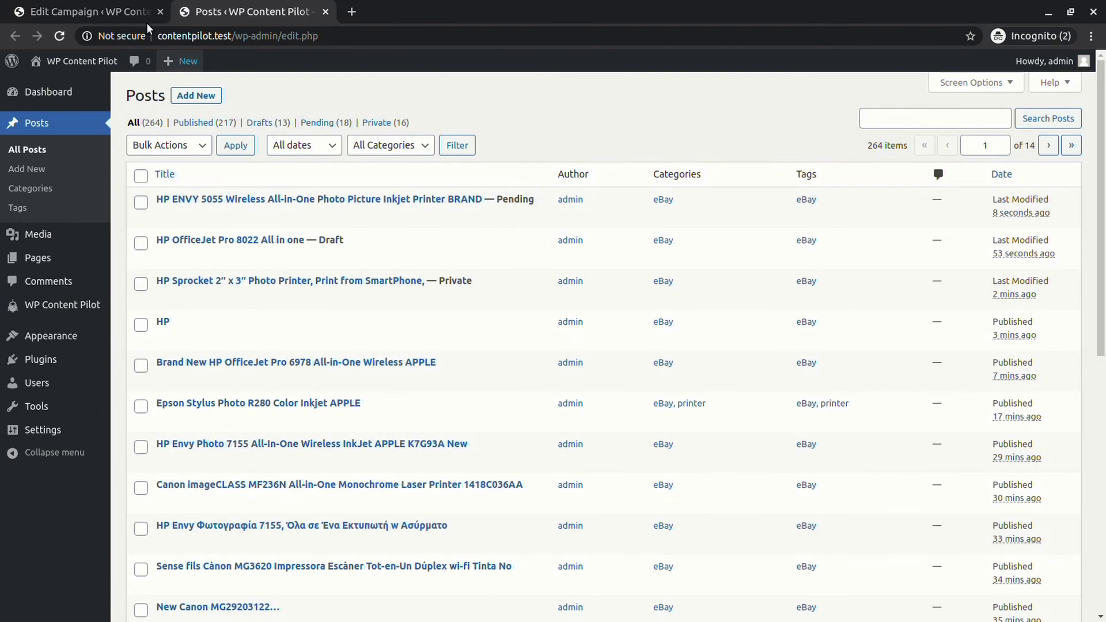
- Return to the campaign, switch its Campaign Status off, and update the campaign
click(133, 12)
scroll(684, 400, down, 3)
scroll(684, 400, up, 2)
click(912, 316)
click(927, 374)
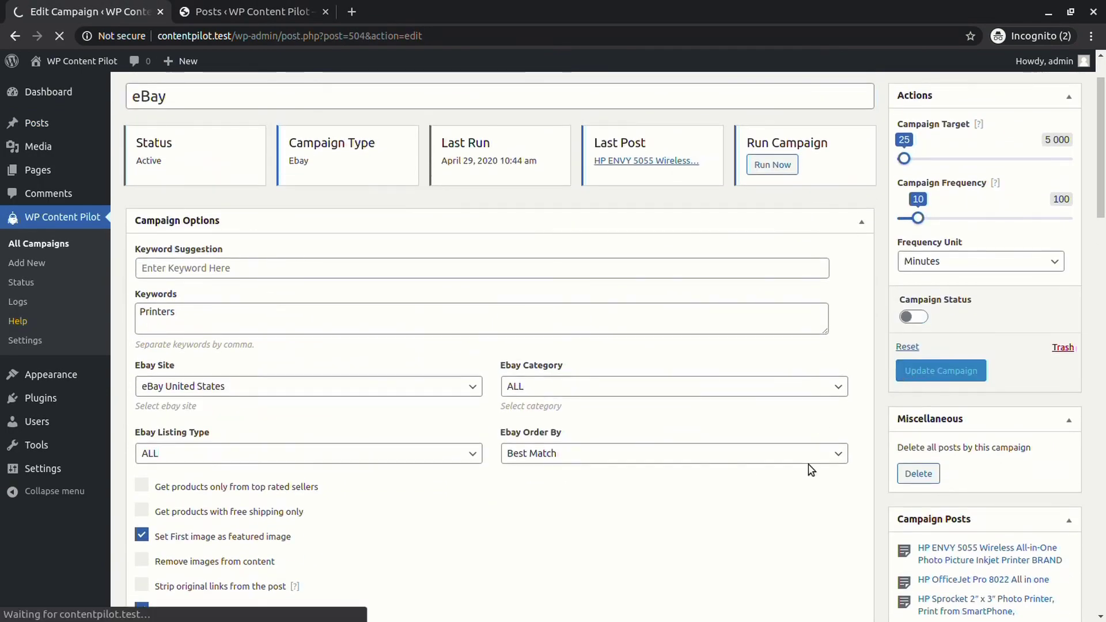